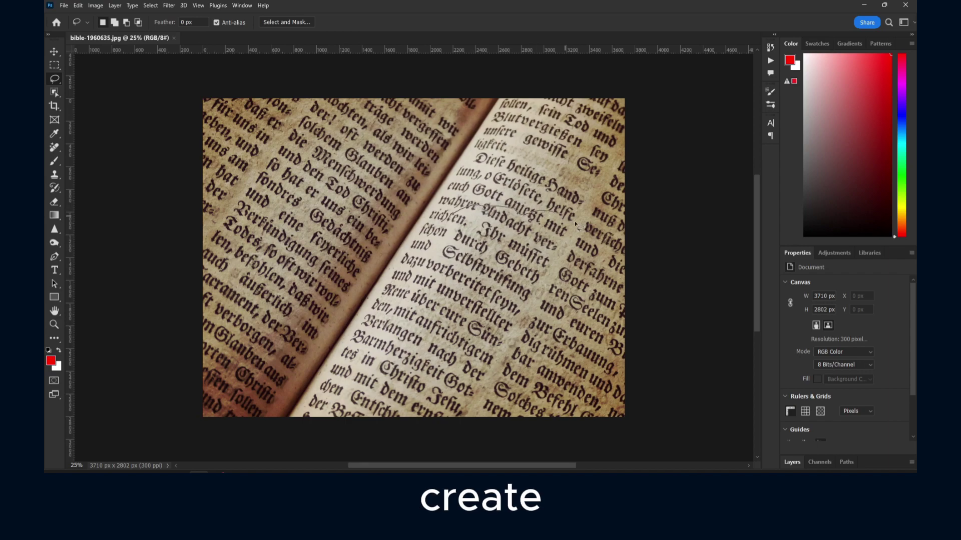
# - Draw a freehand lasso selection with an irregular, torn-looking outline over the text on the book's right-hand page
pyautogui.moveTo(439, 231); pyautogui.dragTo(438, 233)
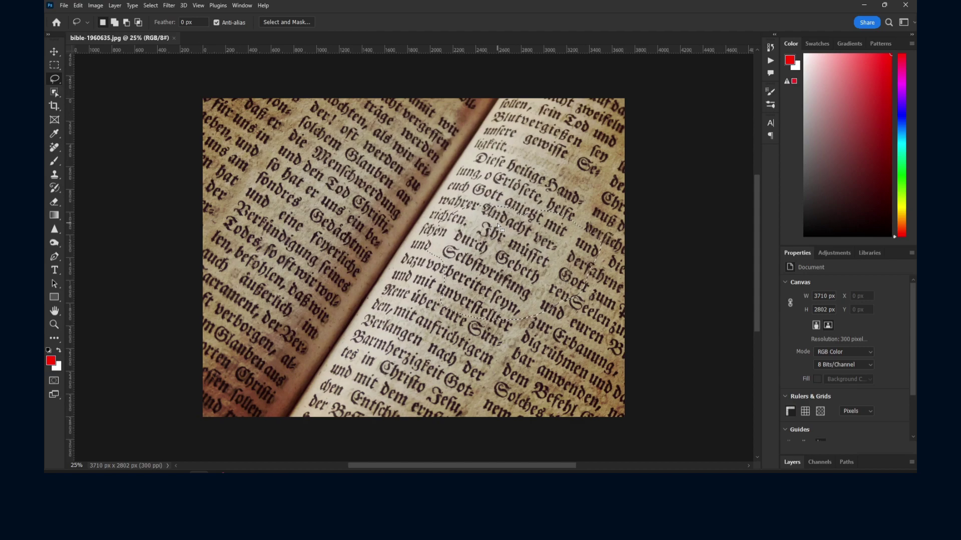
pyautogui.hotkey('ctrl', 'd')
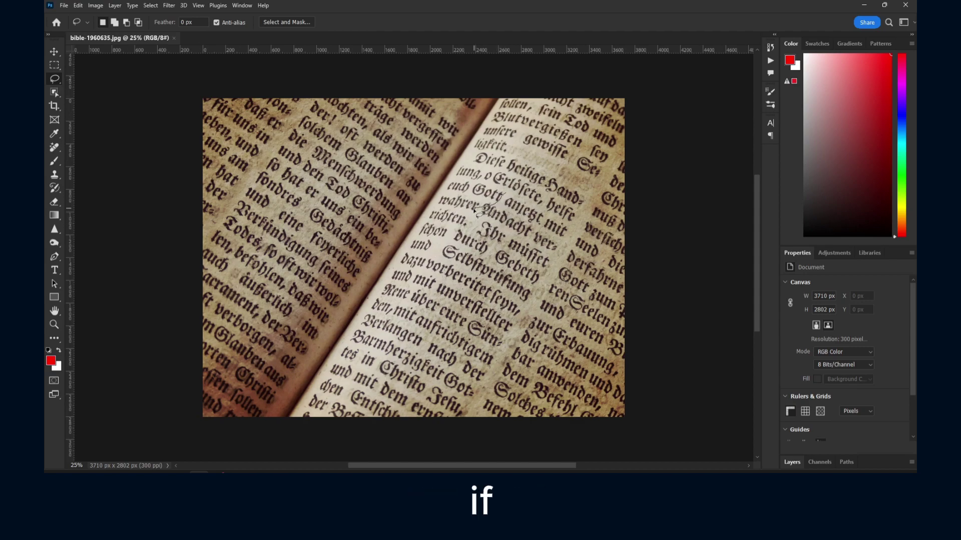
pyautogui.moveTo(446, 235)
pyautogui.mouseDown()
pyautogui.moveTo(415, 271)
pyautogui.moveTo(465, 320)
pyautogui.moveTo(580, 301)
pyautogui.mouseUp()
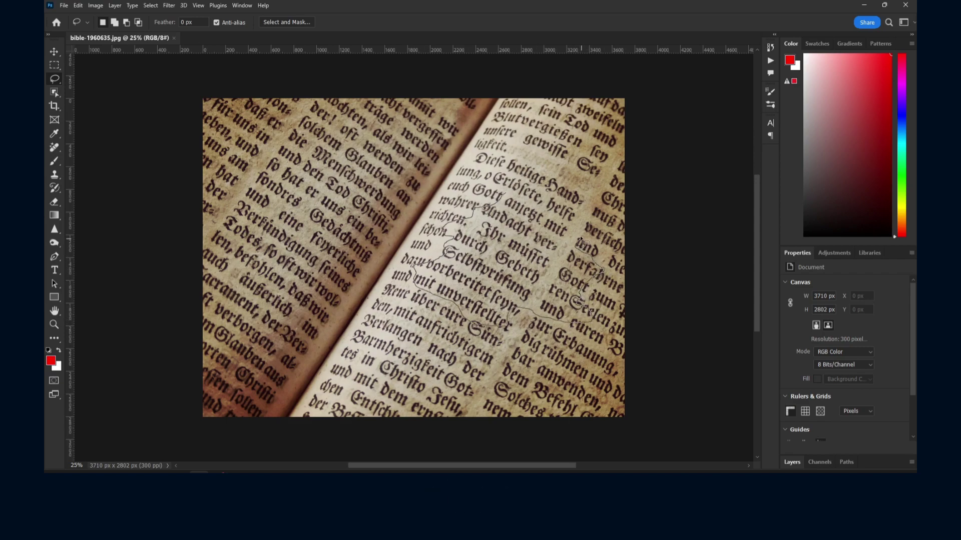
pyautogui.moveTo(521, 206); pyautogui.dragTo(504, 196)
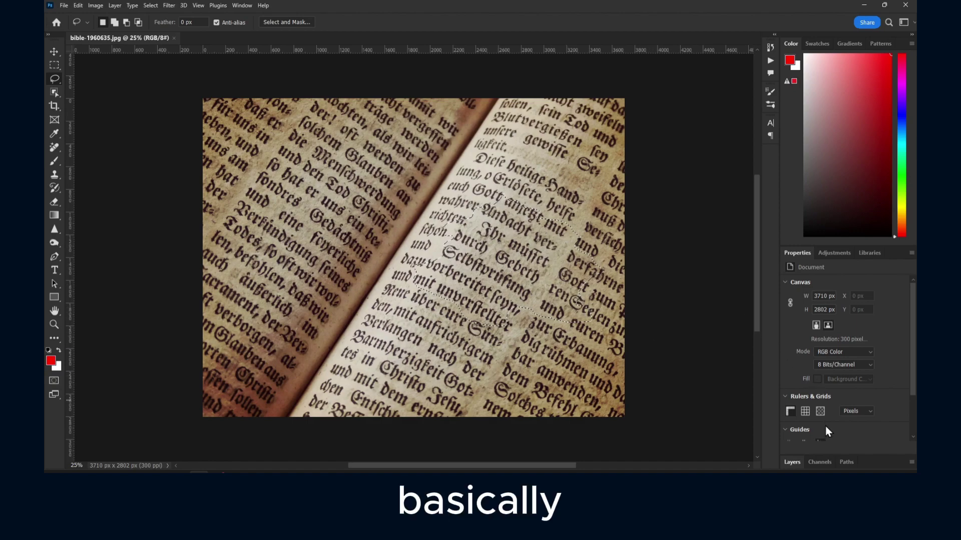
# - Reveal the Layers panel and give it more height by shrinking the Color and Properties panels
pyautogui.click(817, 256)
pyautogui.click(797, 252)
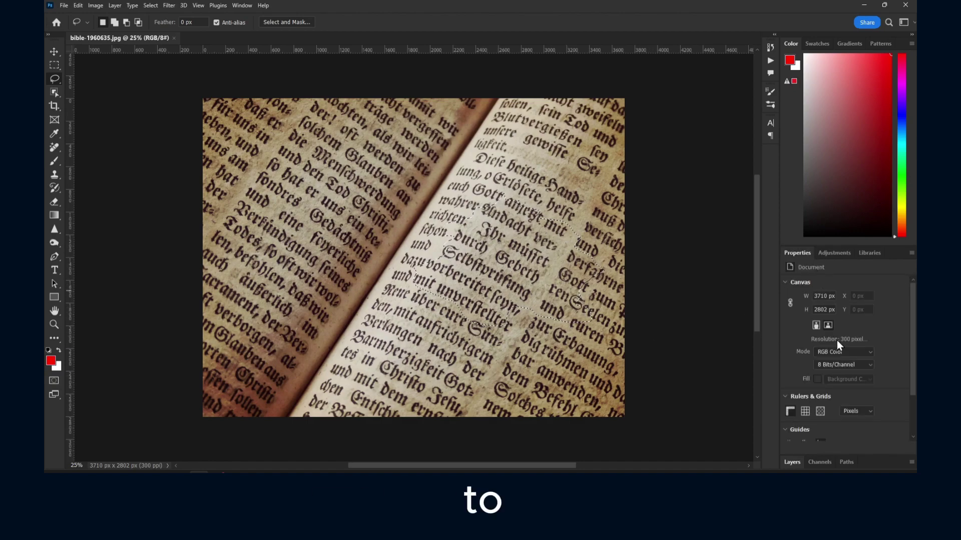
pyautogui.click(823, 459)
pyautogui.click(796, 370)
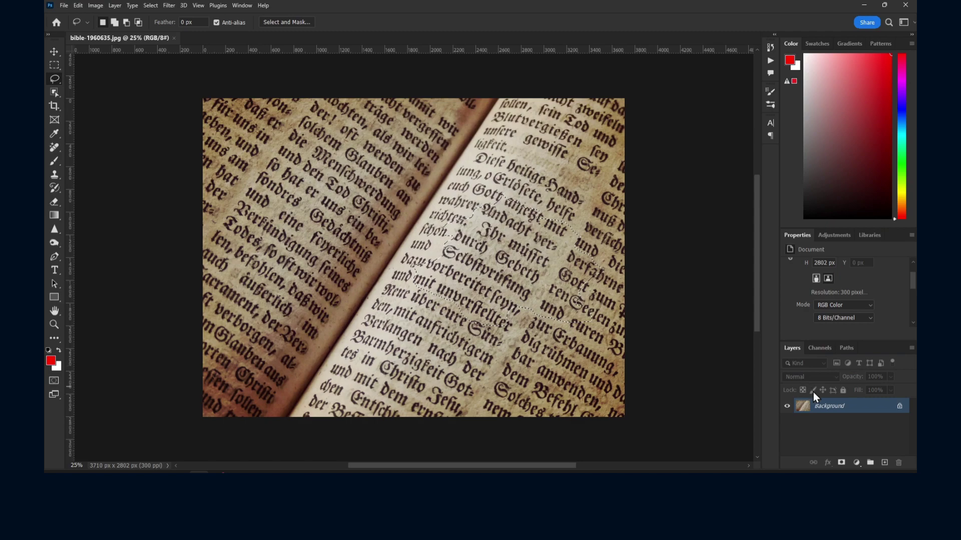
pyautogui.moveTo(811, 228); pyautogui.dragTo(812, 143)
pyautogui.moveTo(821, 340); pyautogui.dragTo(821, 291)
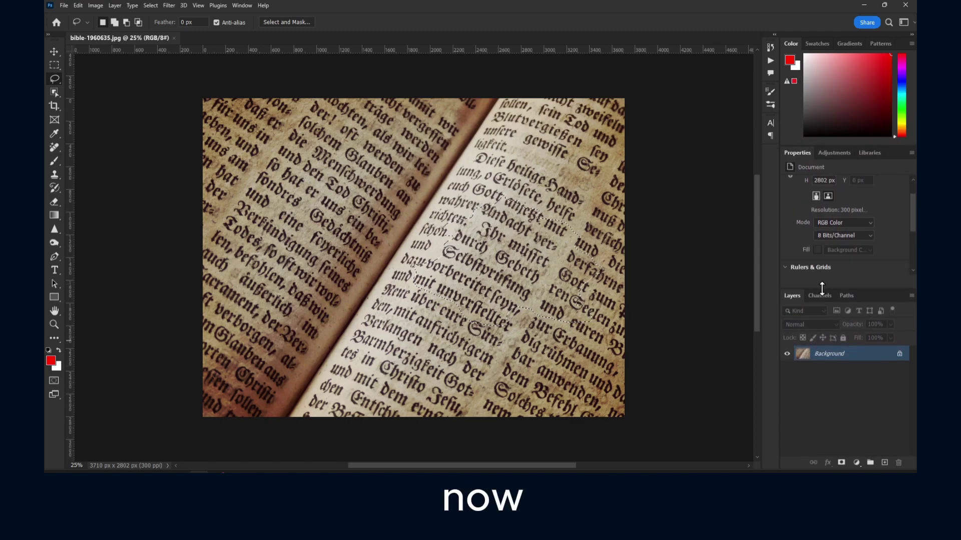
# - Add a layer mask from the selection and invert it to cut a hole in the page
pyautogui.click(841, 462)
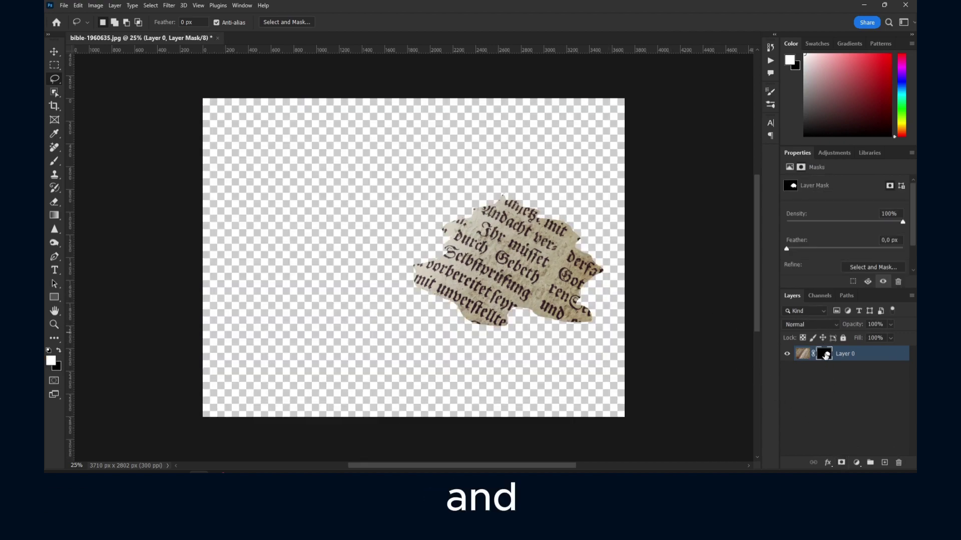
pyautogui.hotkey('ctrl', 'i')
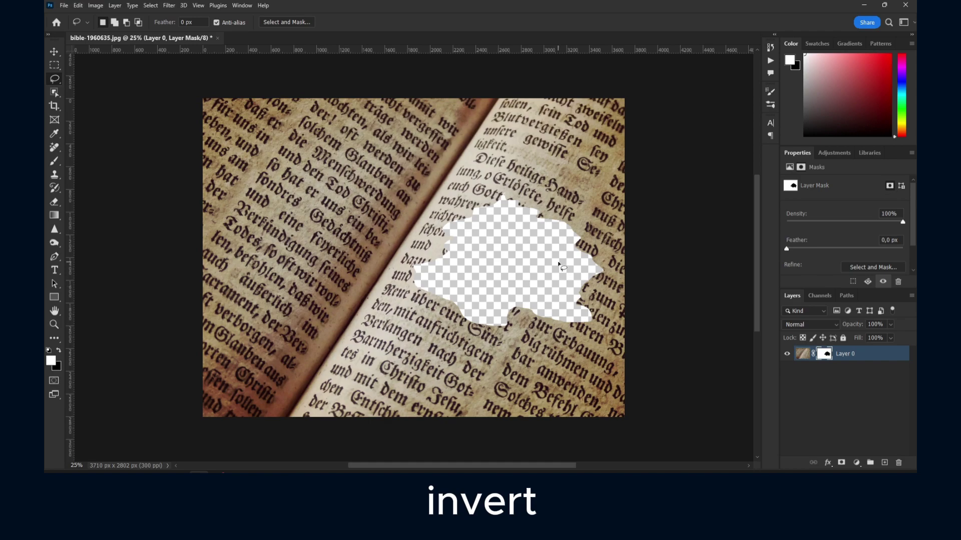
# - Give the masked layer a drop shadow with 100% opacity, 69 px distance, 19% spread and 250 px size
pyautogui.doubleClick(873, 354)
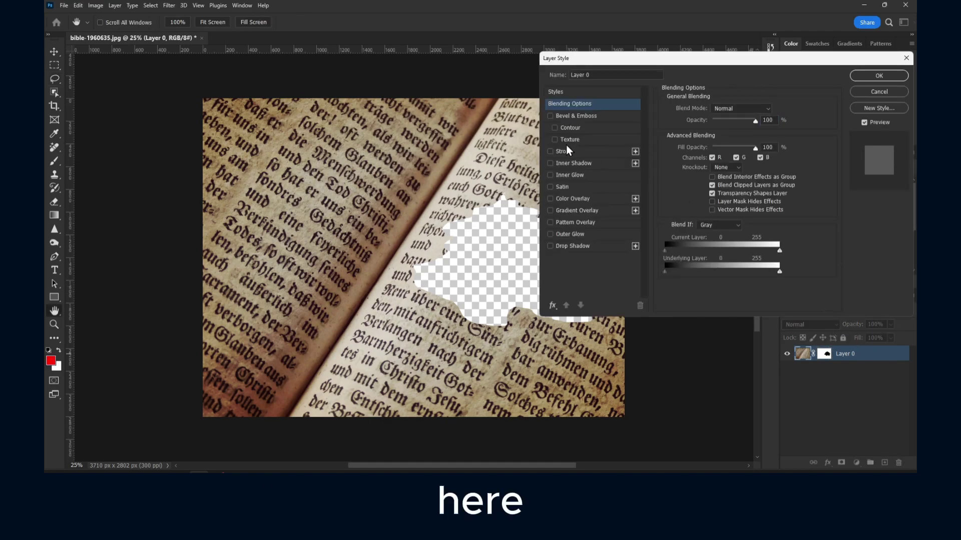
pyautogui.click(551, 247)
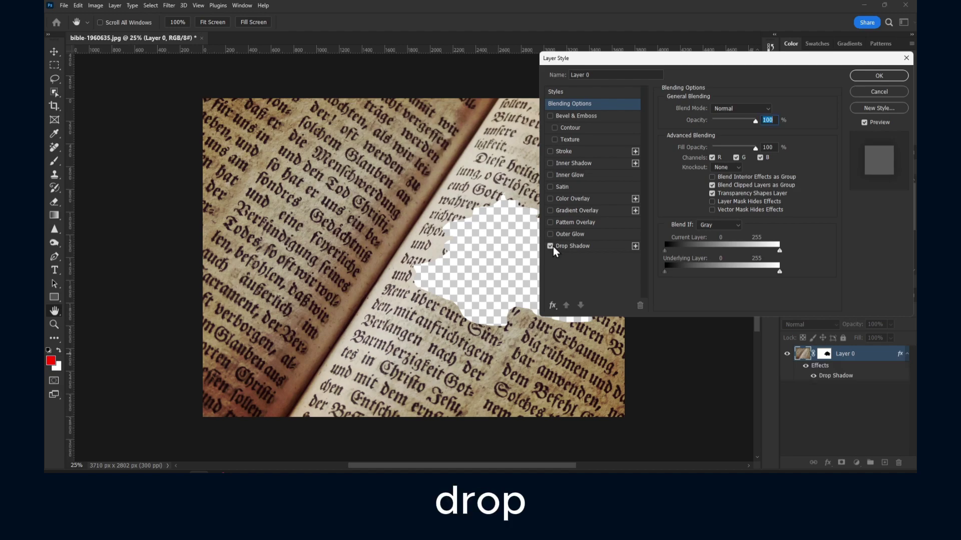
pyautogui.moveTo(498, 236); pyautogui.dragTo(451, 234)
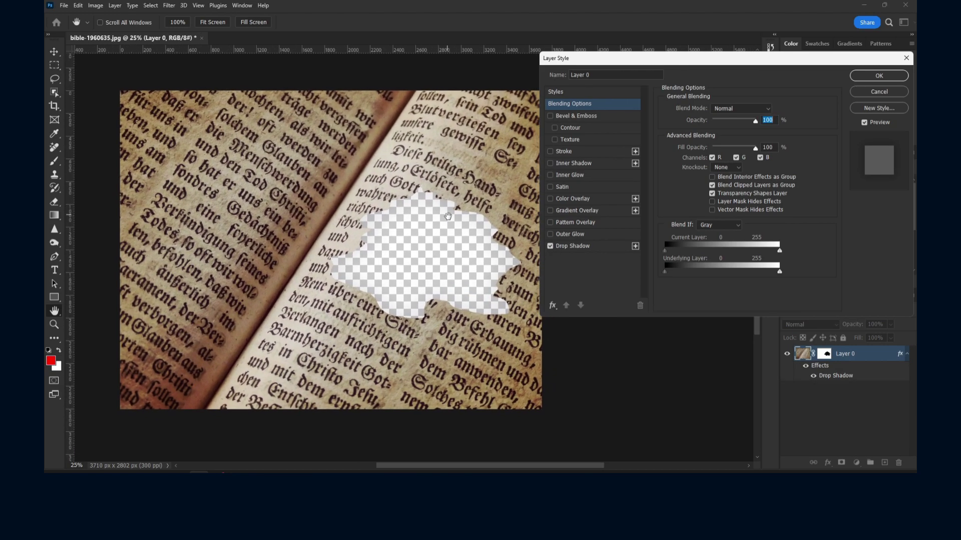
pyautogui.click(741, 108)
pyautogui.click(741, 109)
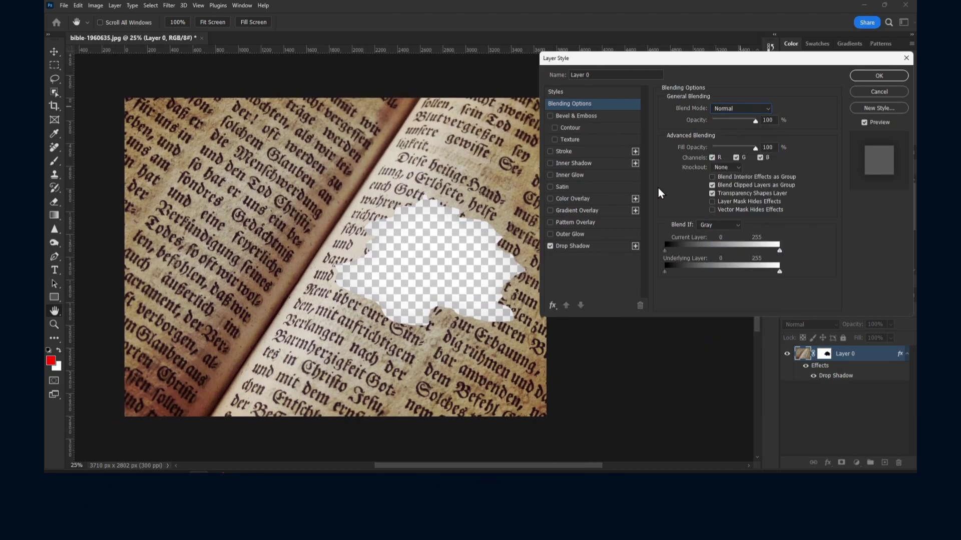
pyautogui.click(559, 248)
pyautogui.moveTo(713, 123); pyautogui.dragTo(757, 125)
pyautogui.moveTo(702, 153); pyautogui.dragTo(730, 157)
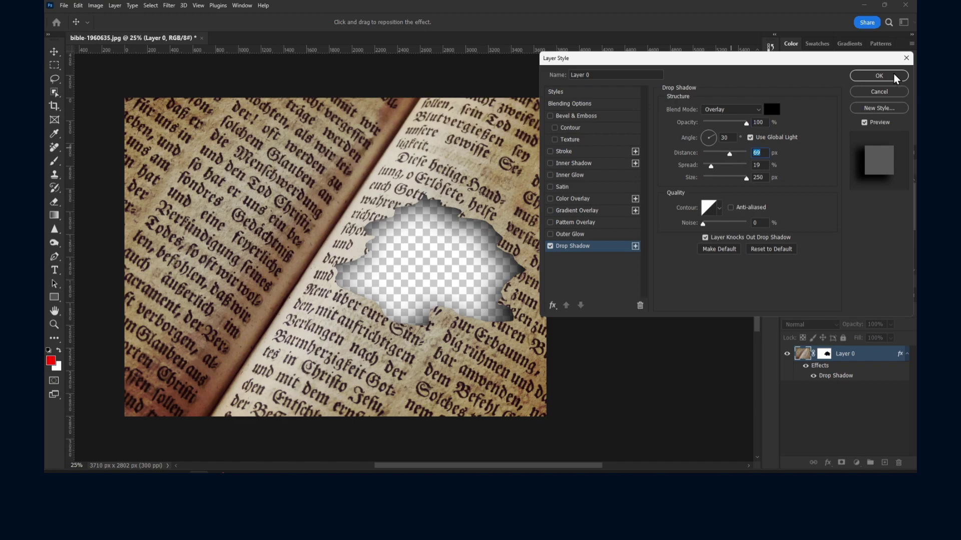
pyautogui.click(887, 76)
pyautogui.click(168, 6)
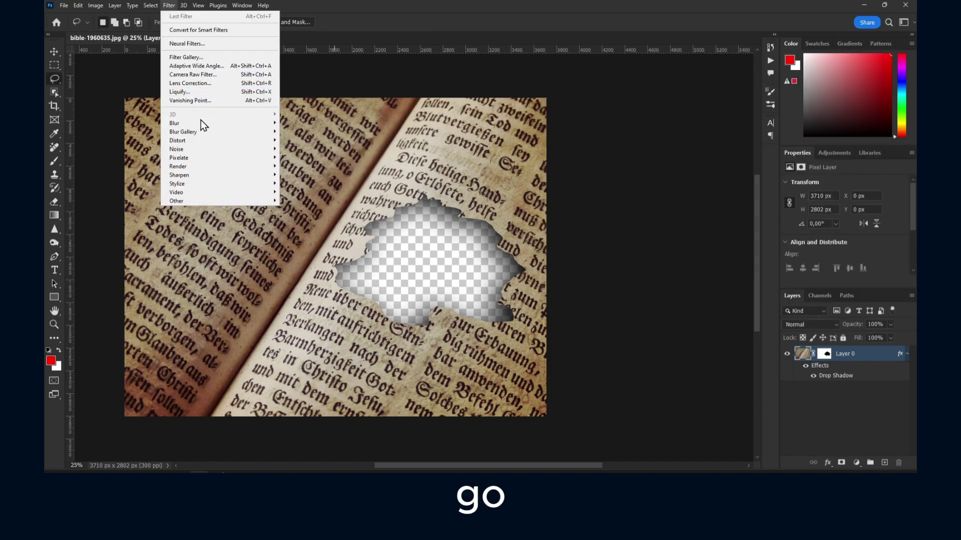
pyautogui.moveTo(210, 144)
pyautogui.click(287, 142)
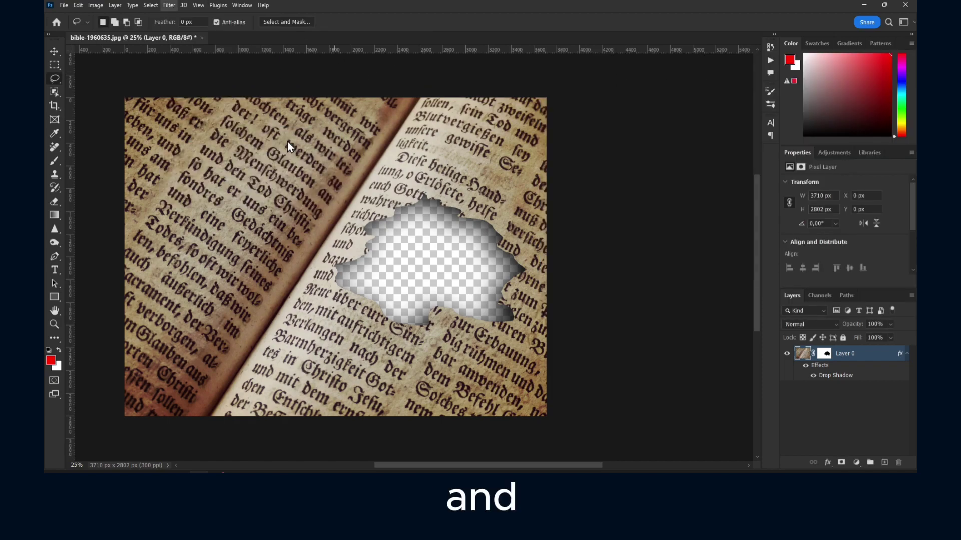
pyautogui.moveTo(530, 128); pyautogui.dragTo(644, 116)
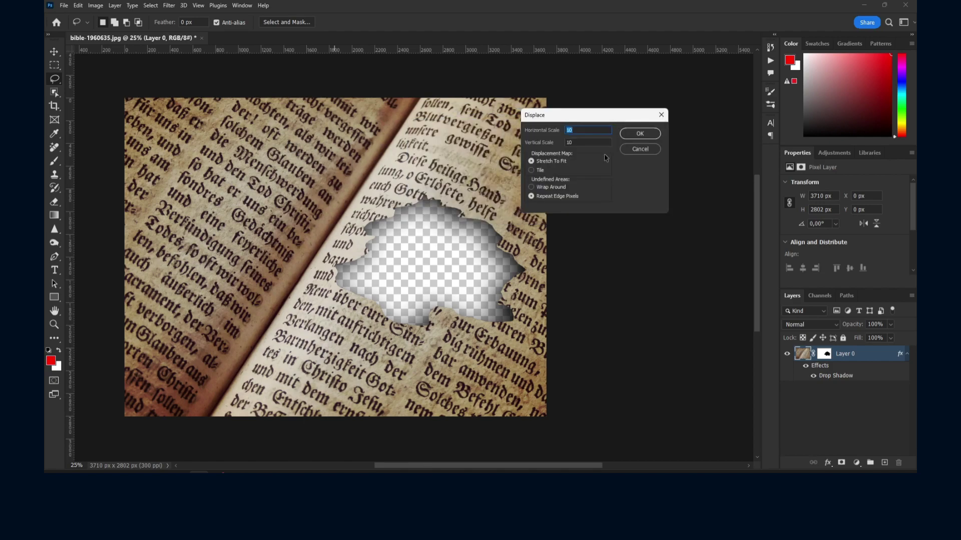
pyautogui.click(639, 132)
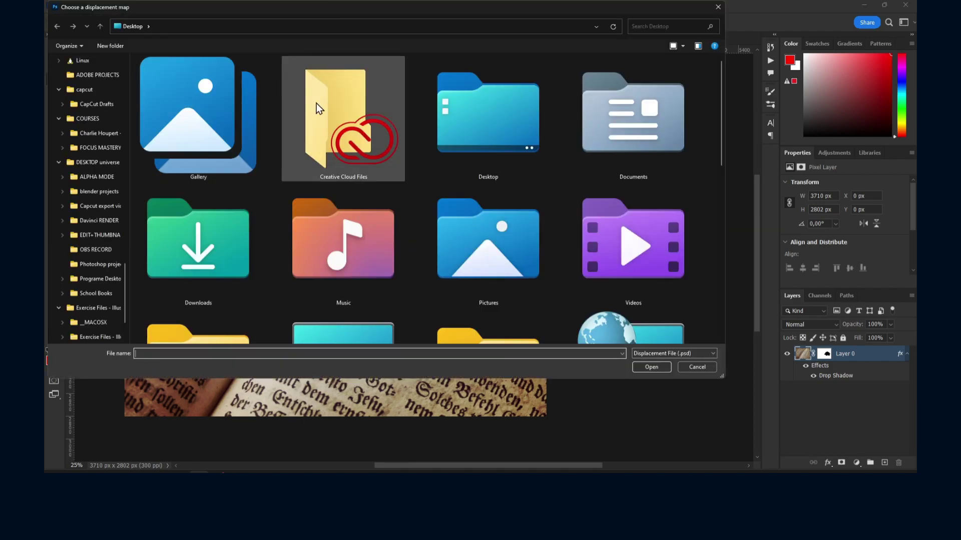
pyautogui.click(721, 10)
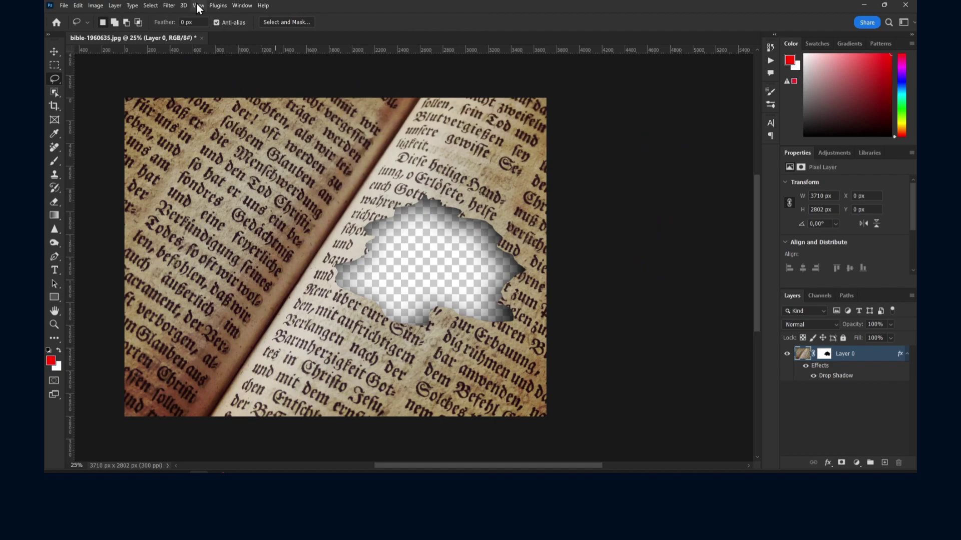
pyautogui.click(169, 5)
pyautogui.moveTo(184, 142)
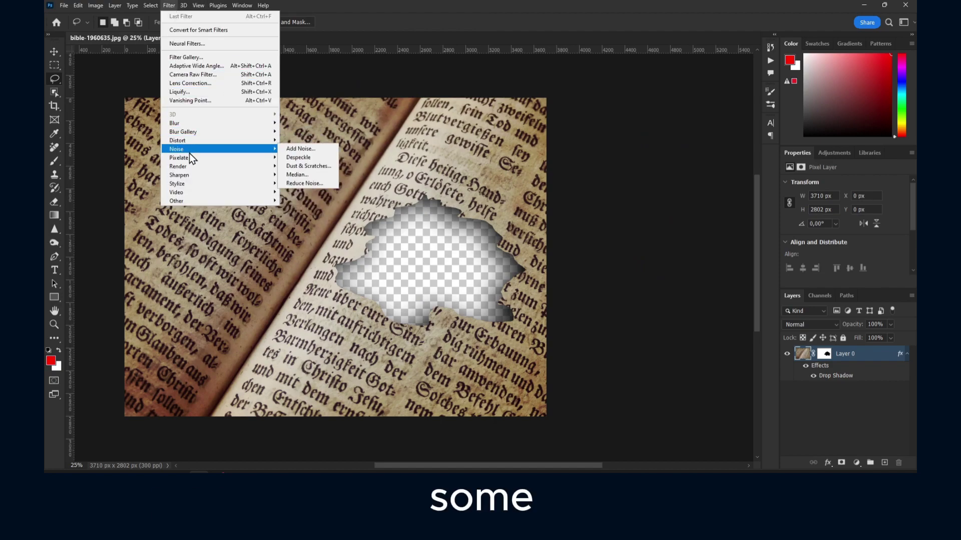
pyautogui.moveTo(192, 173)
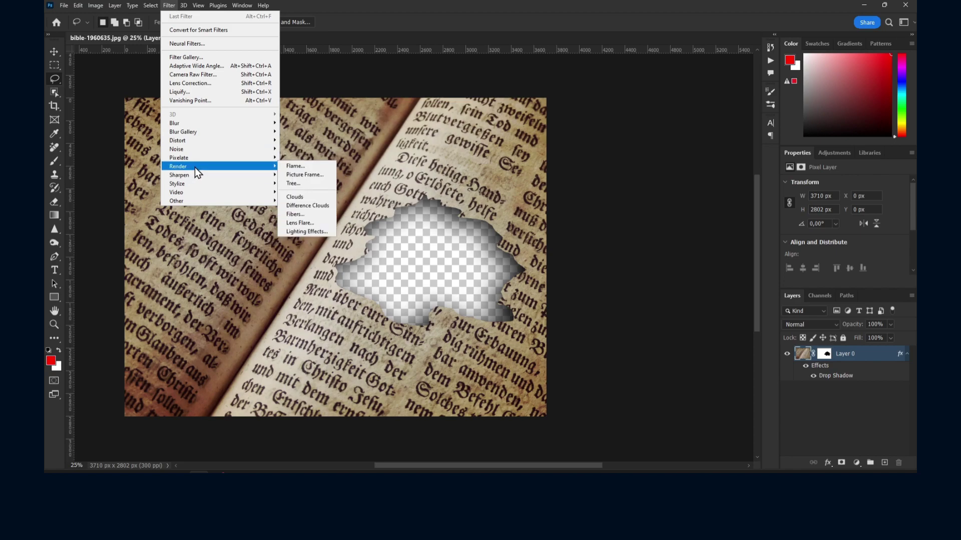
pyautogui.click(357, 150)
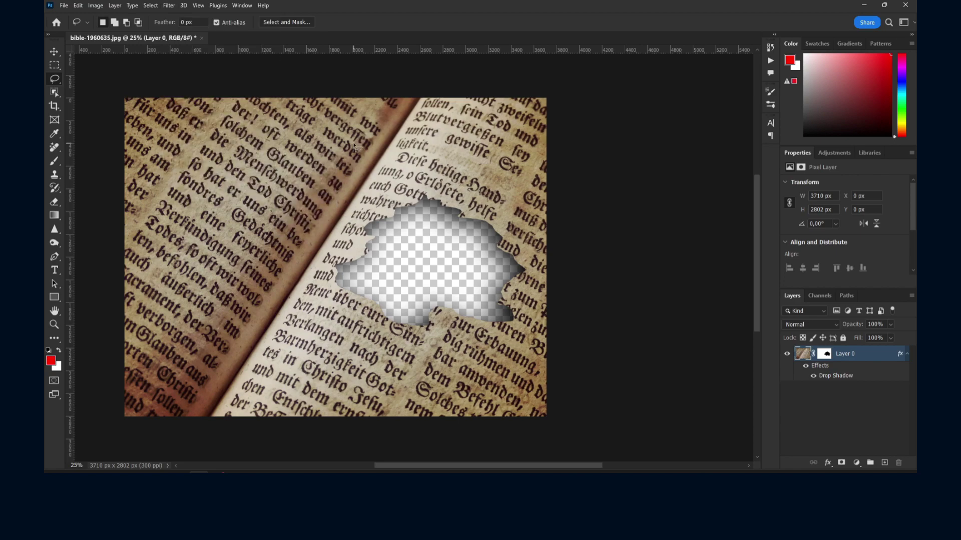
# - Apply the Diffuse filter in Darken Only mode to the book layer's image
pyautogui.click(170, 6)
pyautogui.moveTo(212, 144)
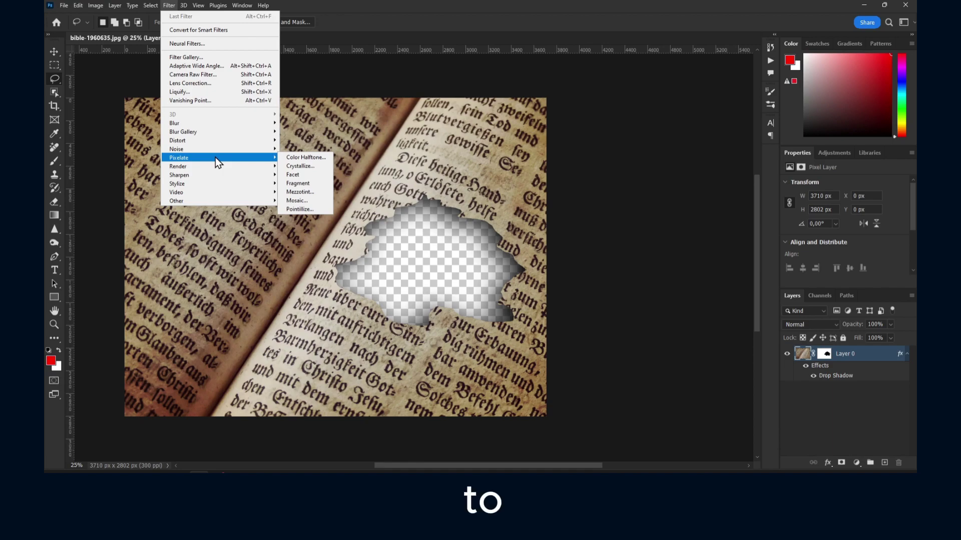
pyautogui.moveTo(237, 182)
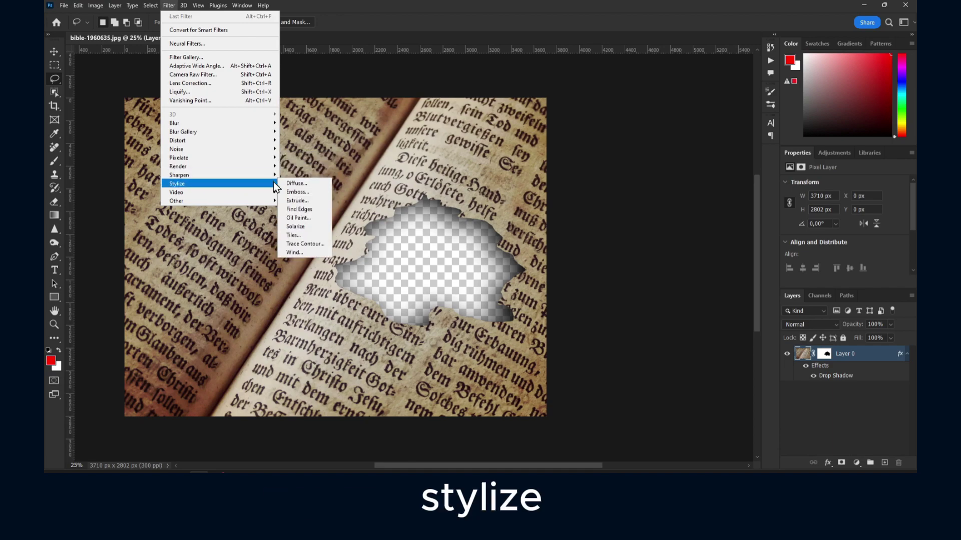
pyautogui.click(297, 184)
pyautogui.moveTo(448, 85); pyautogui.dragTo(650, 91)
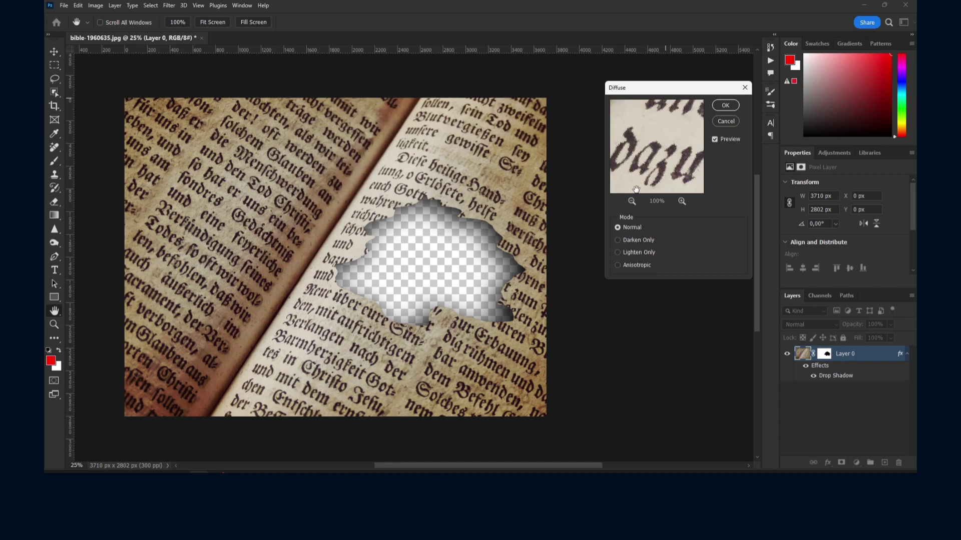
pyautogui.moveTo(655, 172); pyautogui.dragTo(548, 138)
pyautogui.click(643, 240)
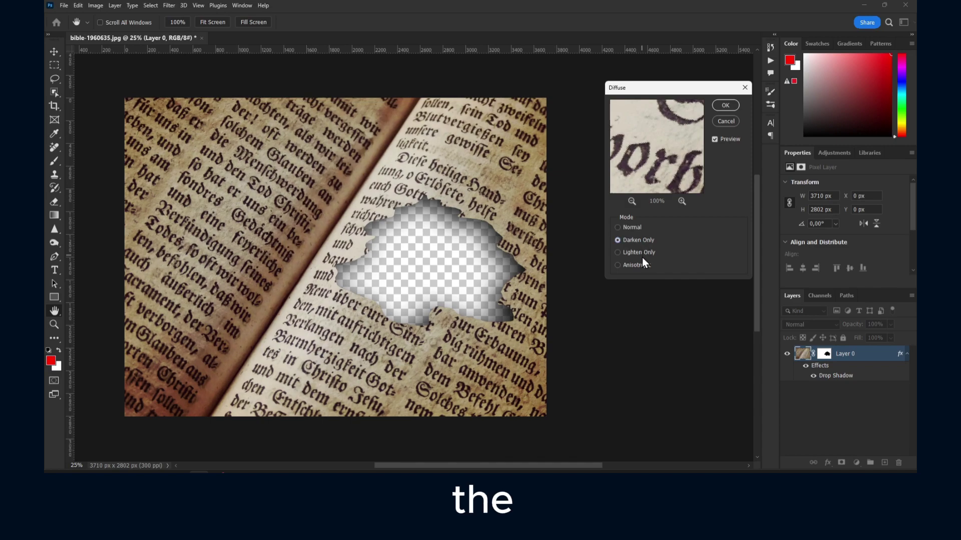
pyautogui.click(726, 104)
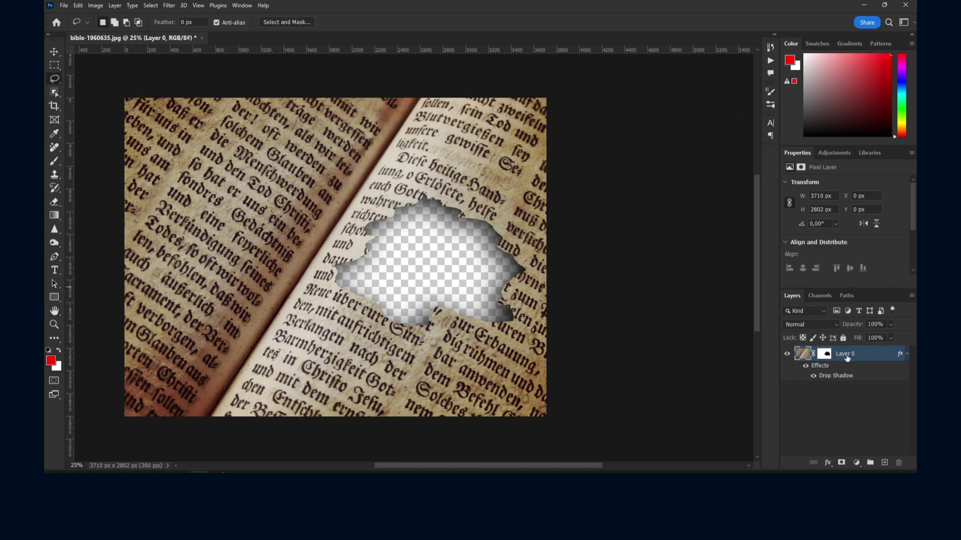
# - Apply the Diffuse filter in Anisotropic mode to the book layer's mask
pyautogui.click(824, 353)
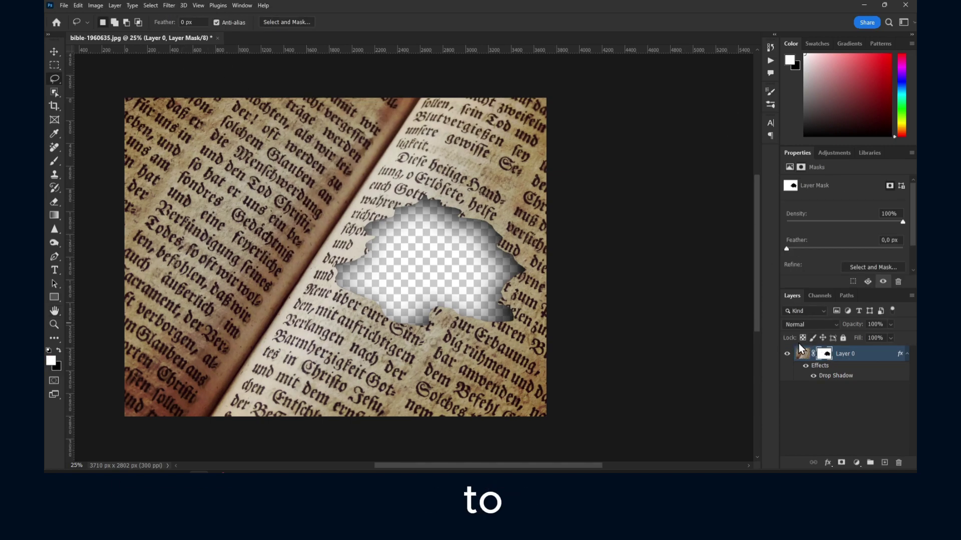
pyautogui.click(166, 6)
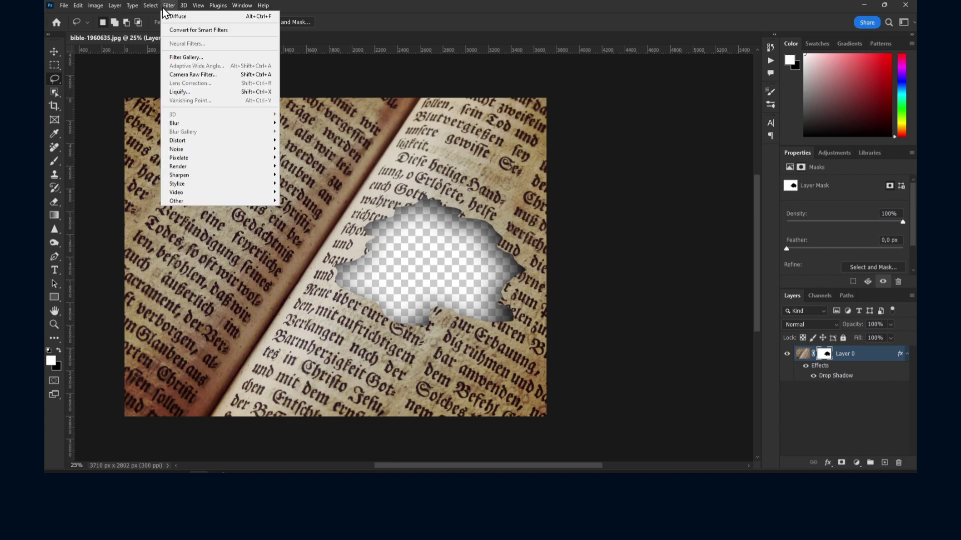
pyautogui.moveTo(221, 168)
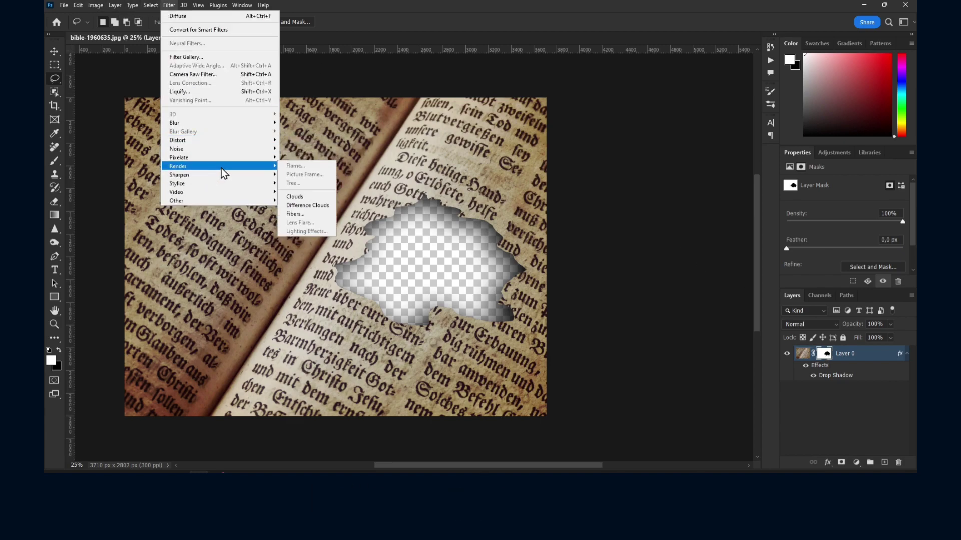
pyautogui.click(301, 185)
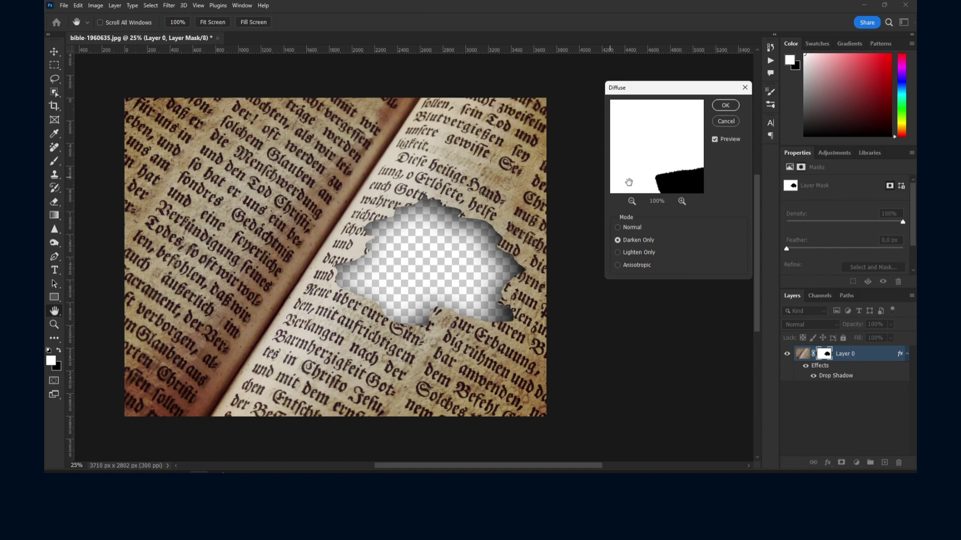
pyautogui.moveTo(662, 156); pyautogui.dragTo(596, 82)
pyautogui.moveTo(685, 176); pyautogui.dragTo(666, 141)
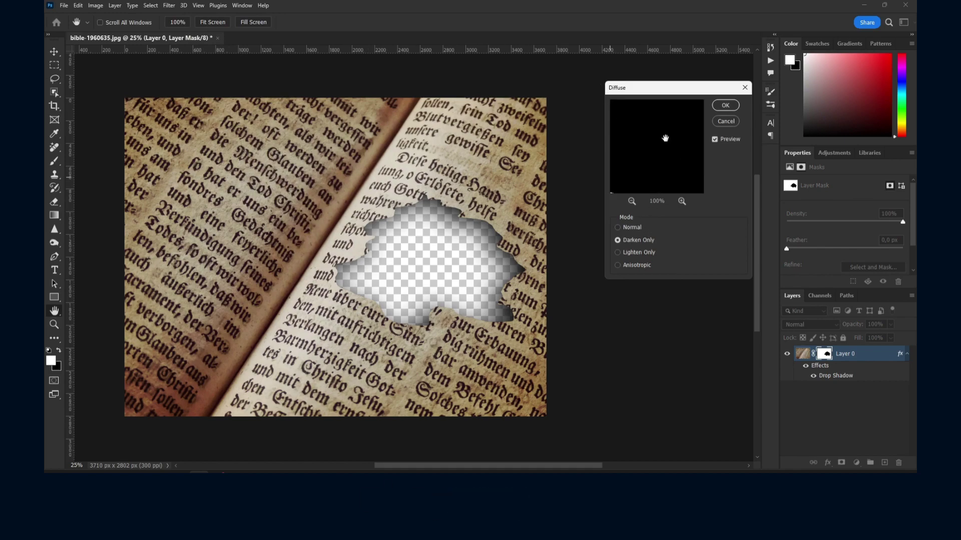
pyautogui.click(632, 199)
pyautogui.click(633, 199)
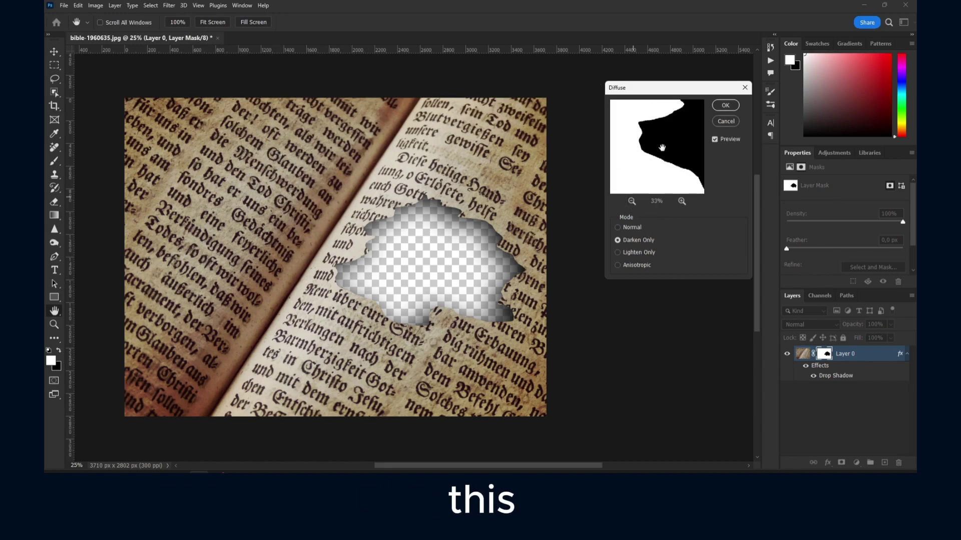
pyautogui.click(620, 252)
pyautogui.click(619, 265)
pyautogui.click(632, 200)
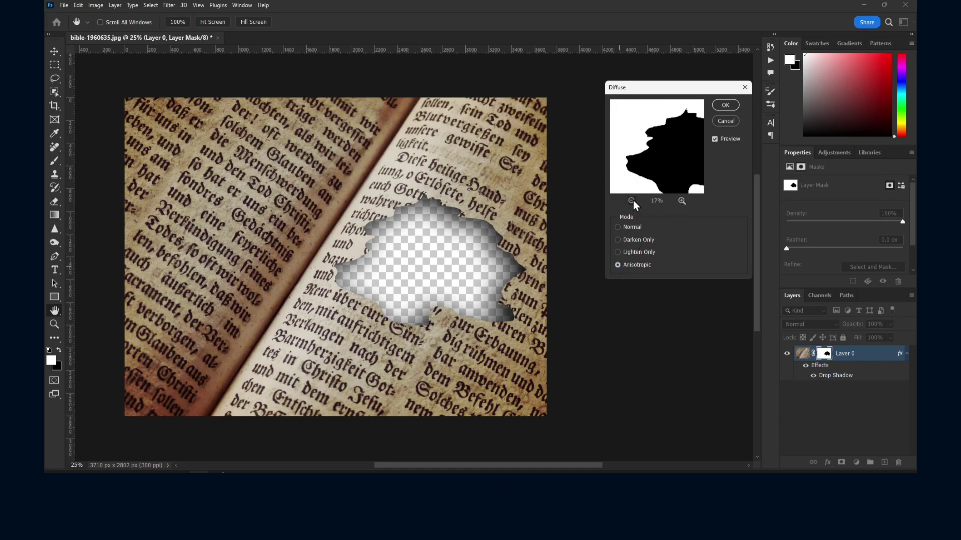
pyautogui.click(632, 201)
pyautogui.click(632, 200)
pyautogui.click(723, 104)
# - Set up a flattened Hard Round brush with 100% hardness, a 158° angle and a size of 25 px
pyautogui.press('l')
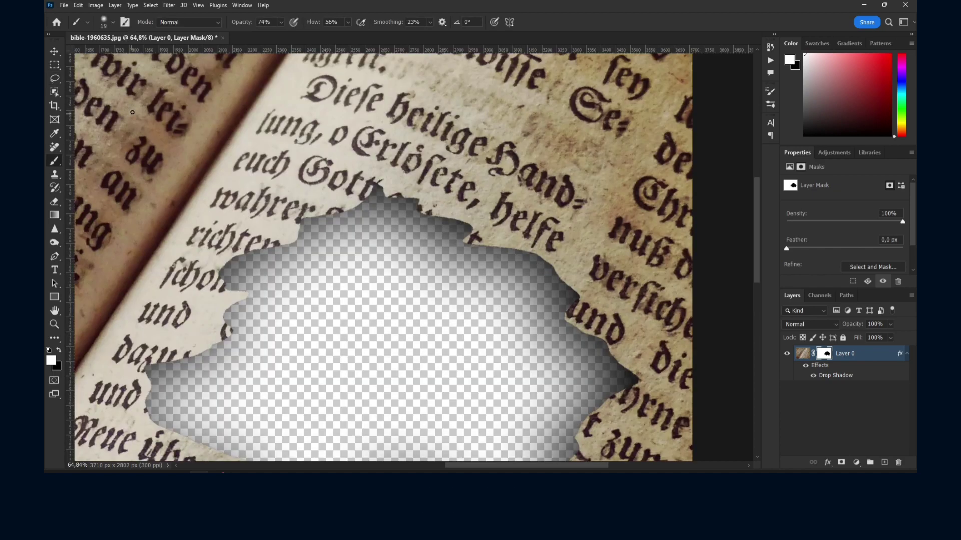
pyautogui.click(113, 22)
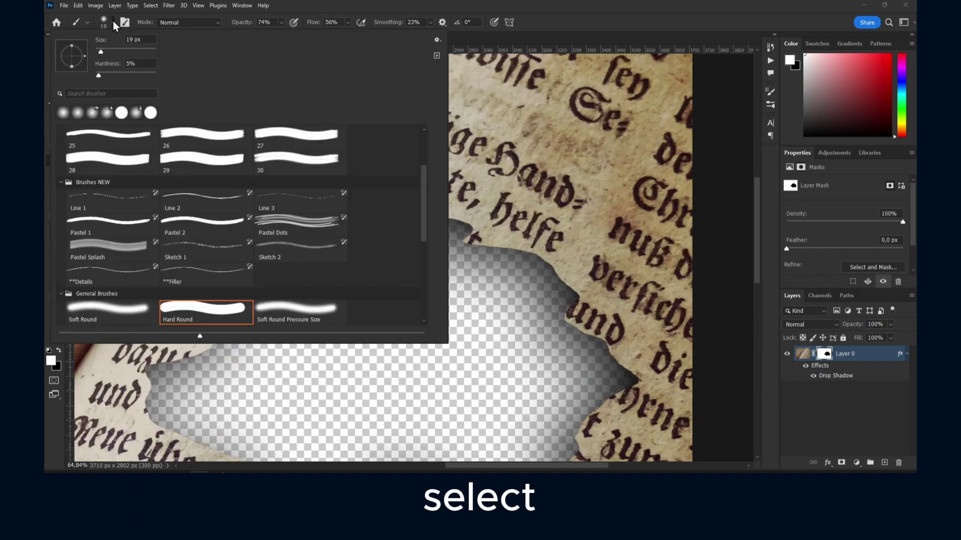
pyautogui.click(118, 163)
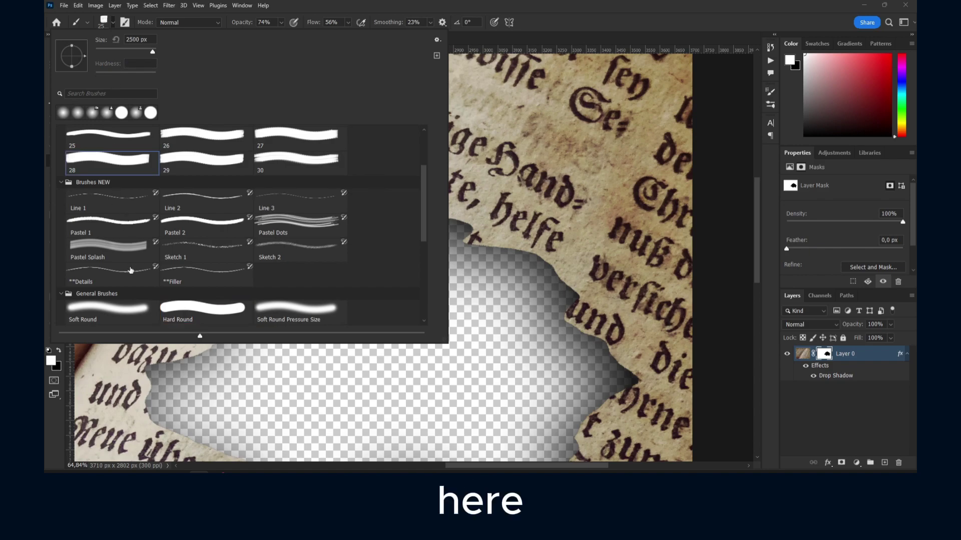
pyautogui.click(150, 113)
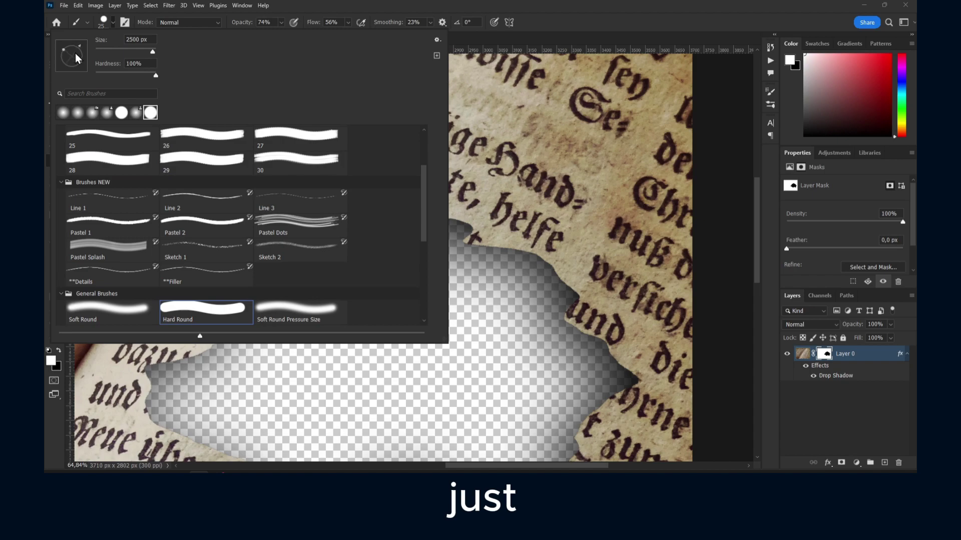
pyautogui.moveTo(80, 50)
pyautogui.mouseDown()
pyautogui.moveTo(62, 54)
pyautogui.moveTo(78, 64)
pyautogui.mouseUp()
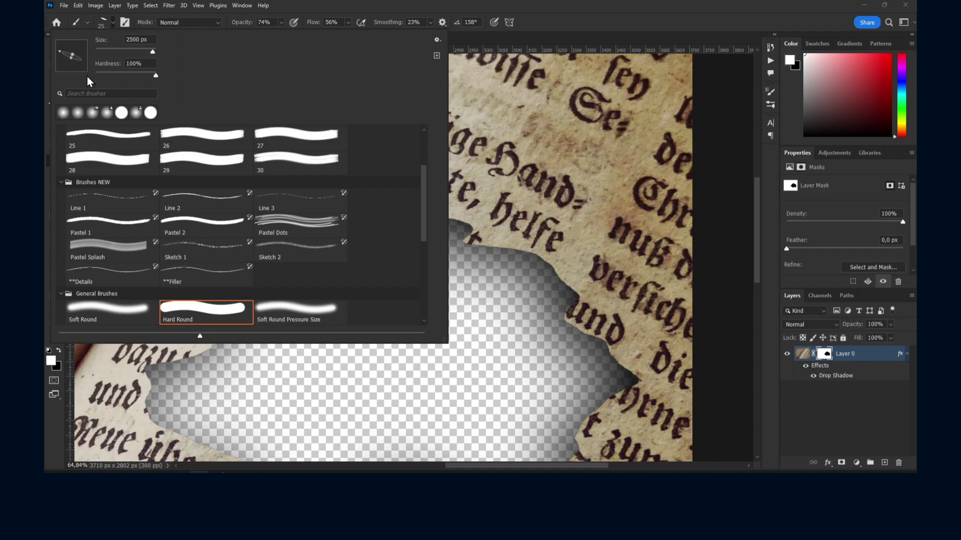
pyautogui.moveTo(153, 51); pyautogui.dragTo(104, 51)
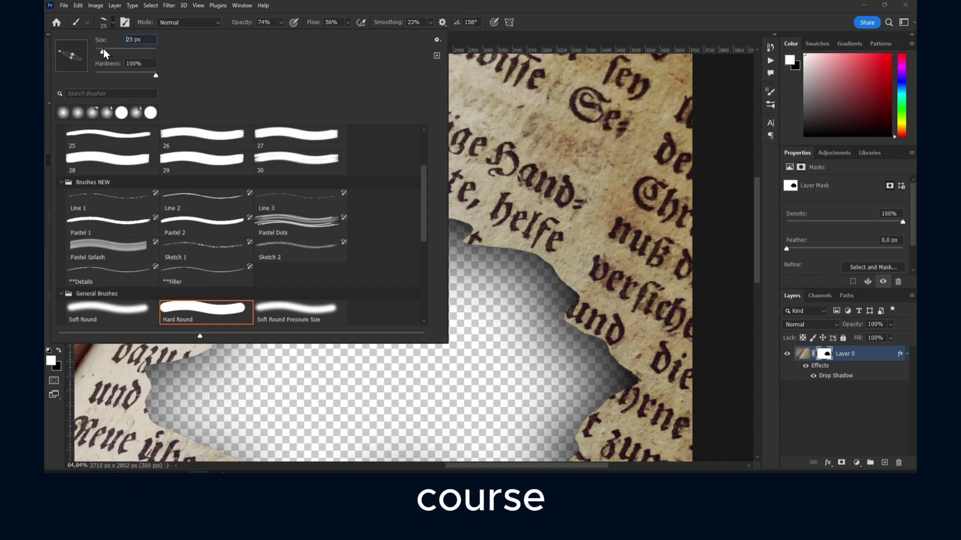
# - Roughen the hole's upper edge on the layer mask with fine white and black brush strokes
pyautogui.click(500, 245)
pyautogui.moveTo(500, 252); pyautogui.dragTo(501, 240)
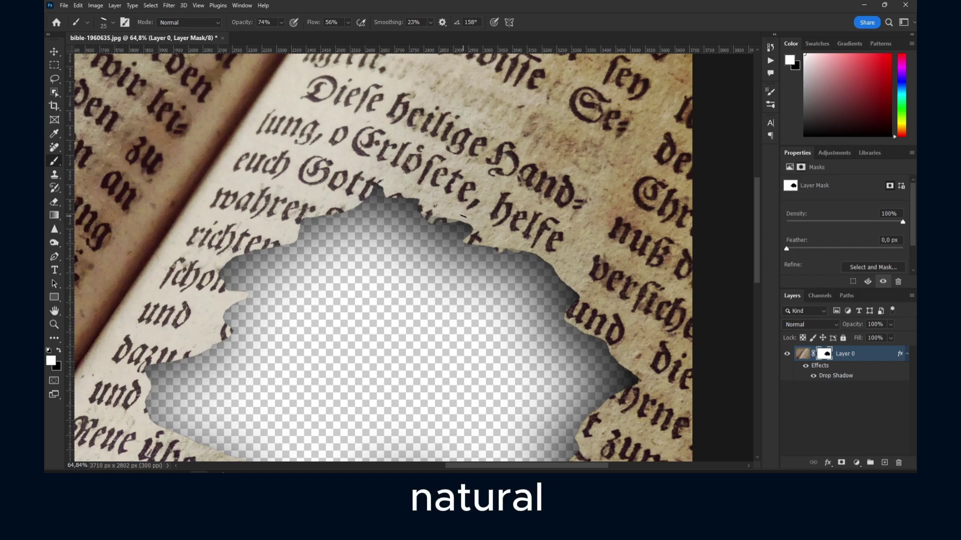
pyautogui.press('x')
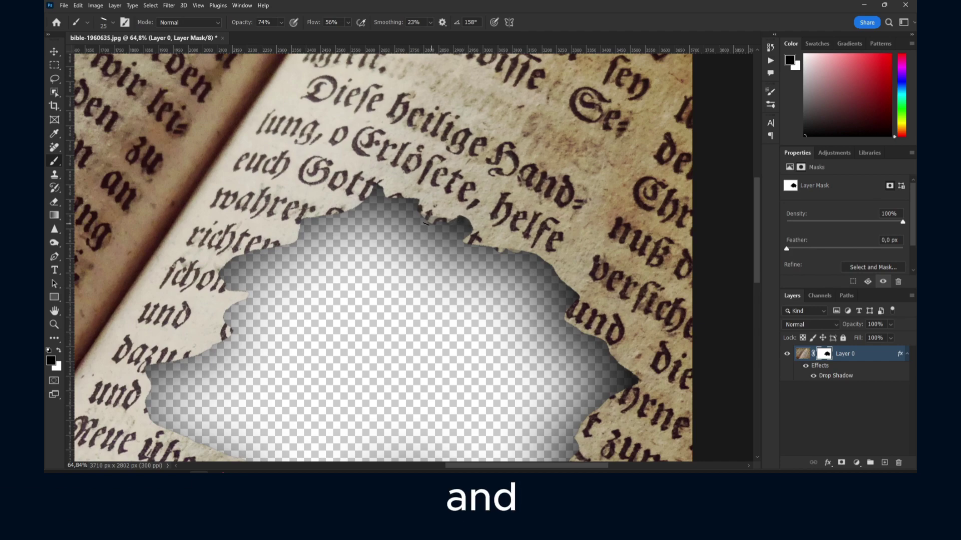
# - Rotate the brush tip to -88° and paint thin black spikes into the mask along the hole's upper edge
pyautogui.click(111, 22)
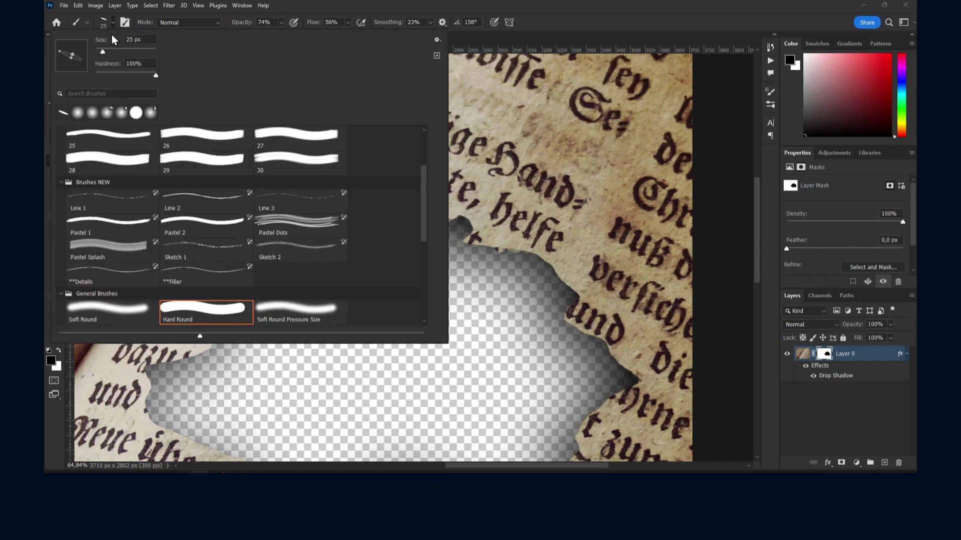
pyautogui.moveTo(79, 63); pyautogui.dragTo(72, 72)
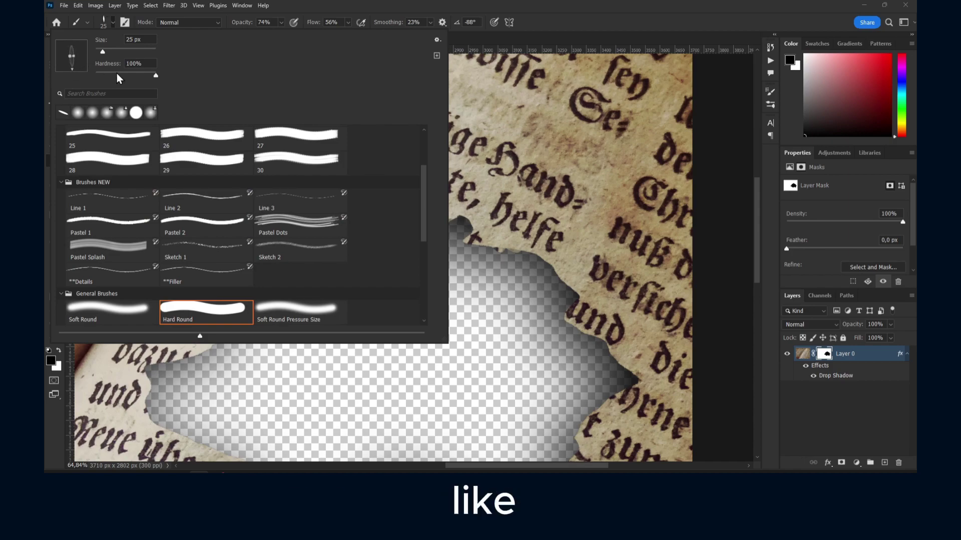
pyautogui.click(482, 239)
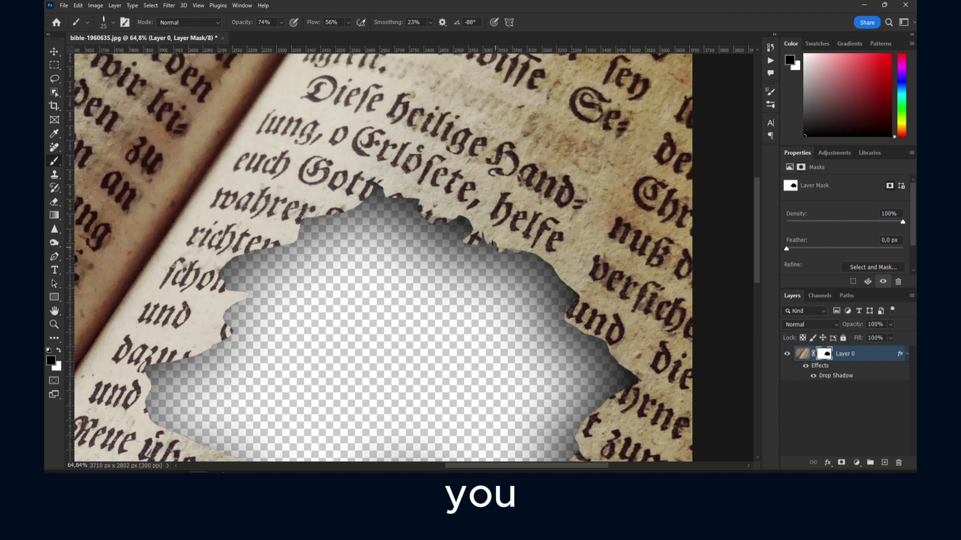
pyautogui.scroll(-4, 493, 244)
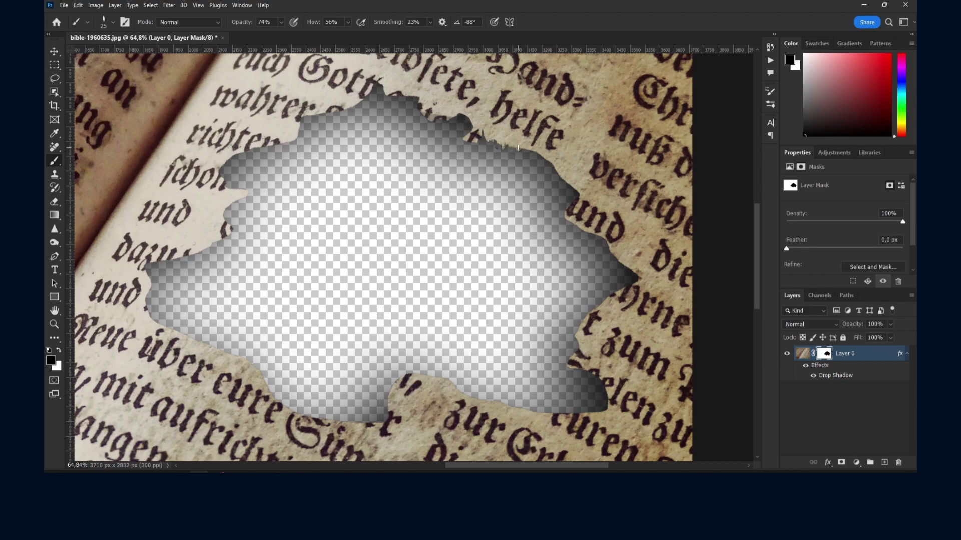
pyautogui.scroll(-5, 522, 181)
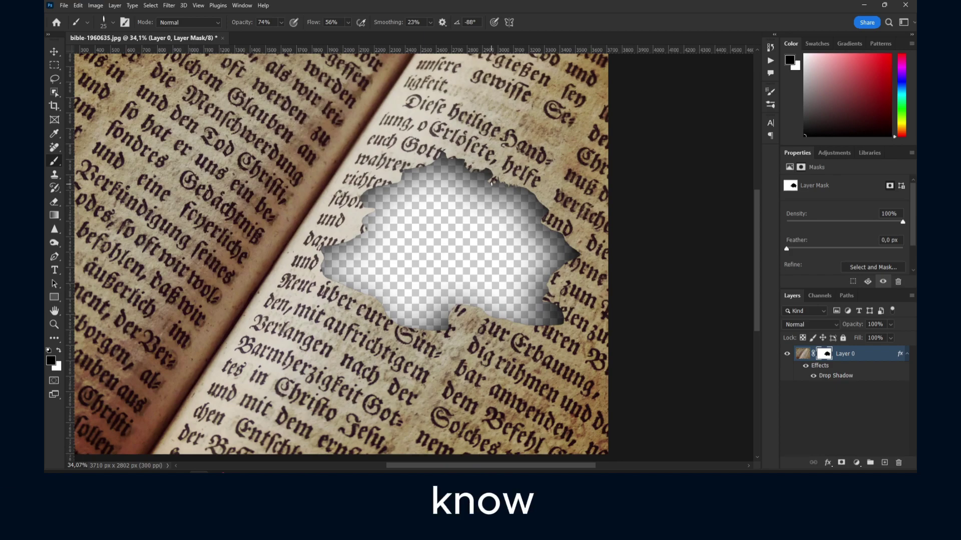
pyautogui.scroll(5, 428, 169)
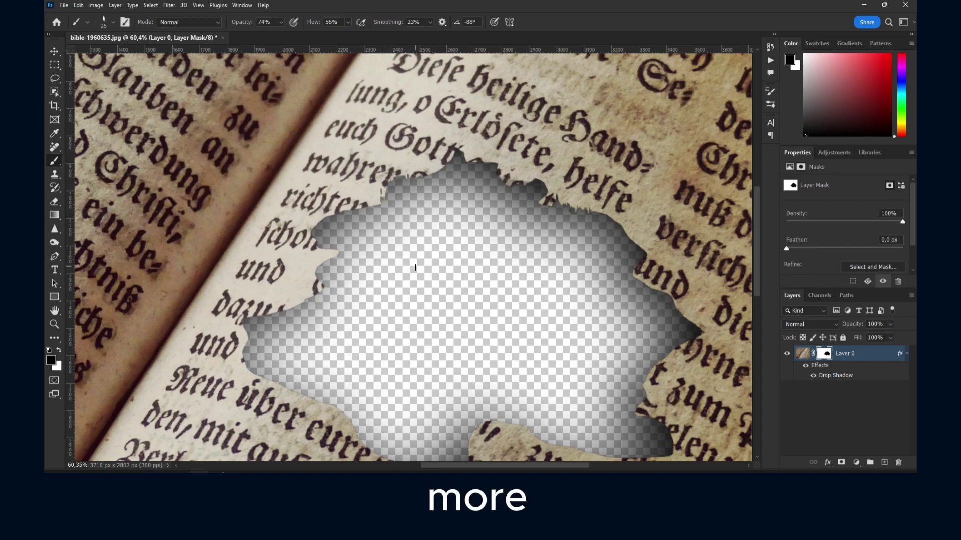
pyautogui.scroll(-2, 415, 268)
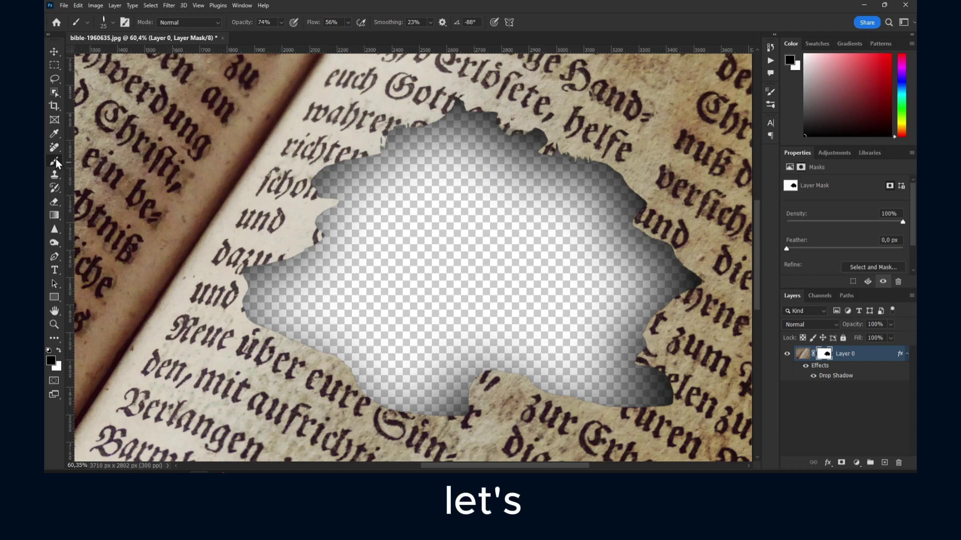
# - Add a new layer above the book layer and make it a clipping mask
pyautogui.click(884, 463)
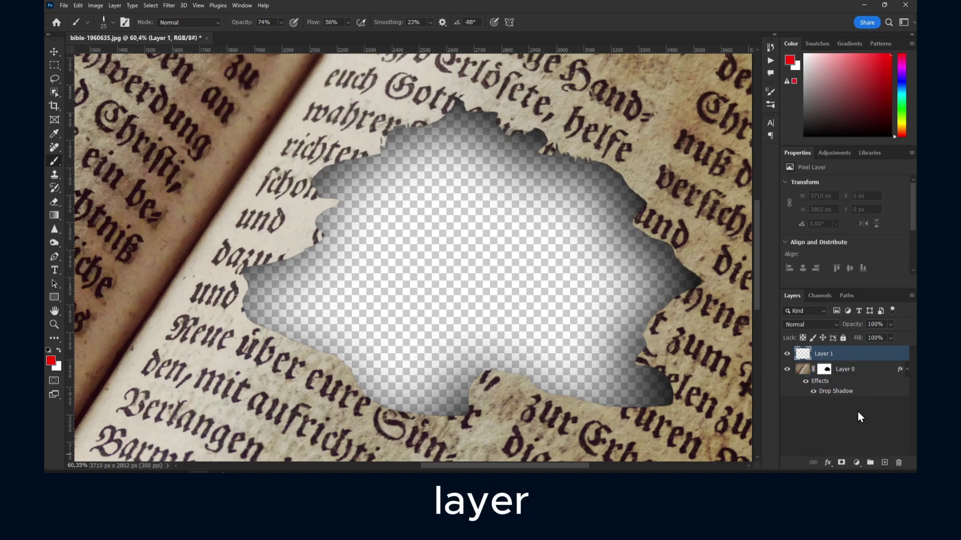
pyautogui.rightClick(825, 352)
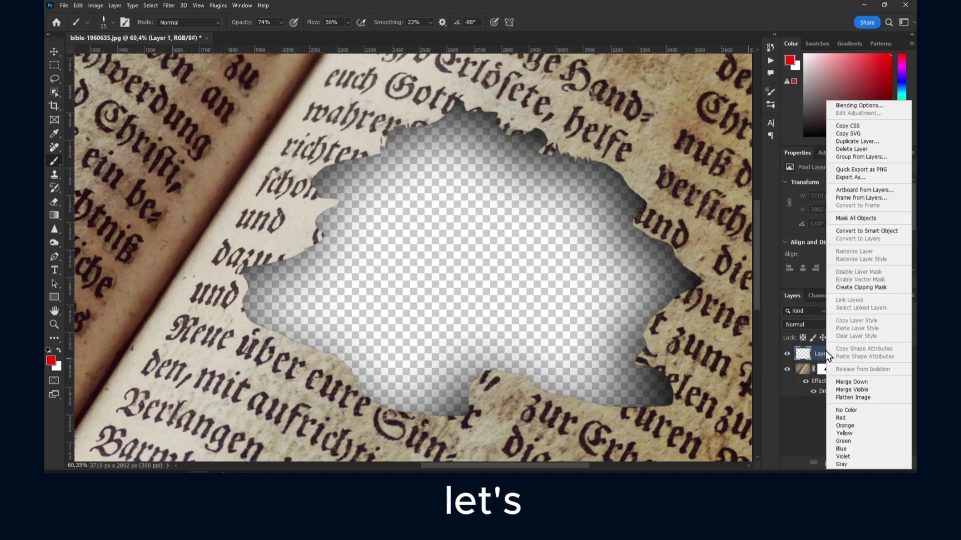
pyautogui.click(877, 287)
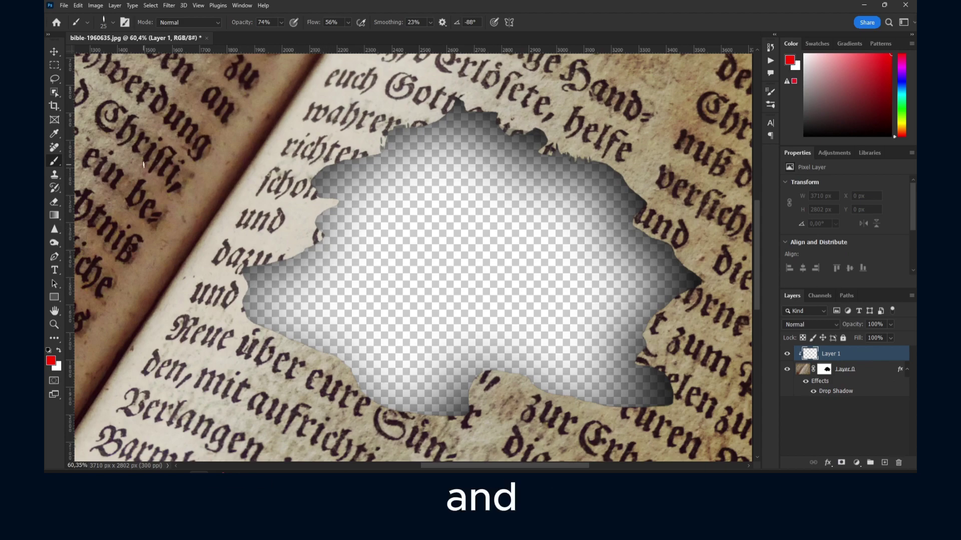
# - Paint a red glow along the hole's left edge on the clipped layer with a Soft Round brush of 197 px
pyautogui.moveTo(305, 243)
pyautogui.mouseDown()
pyautogui.moveTo(318, 232)
pyautogui.moveTo(307, 245)
pyautogui.mouseUp()
pyautogui.hotkey('ctrl', 'z')
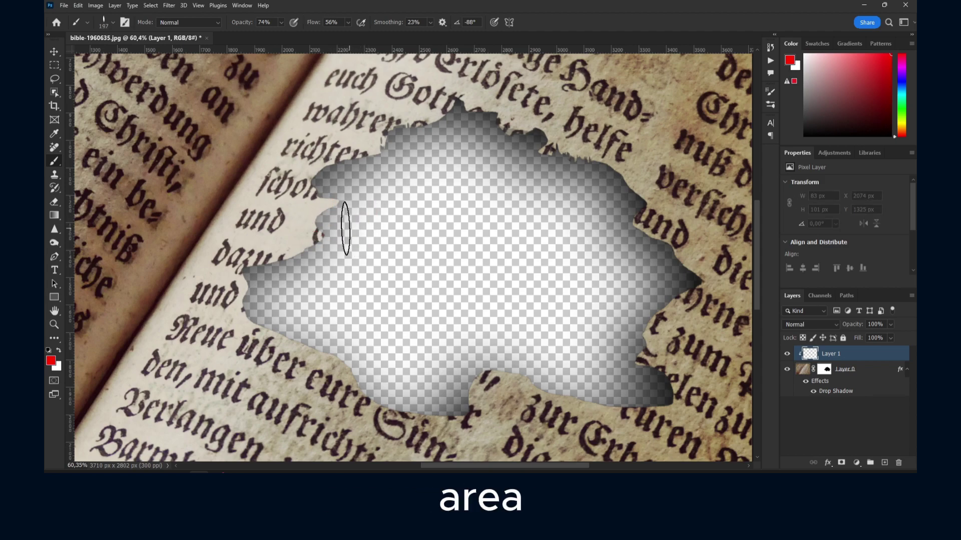
pyautogui.click(113, 22)
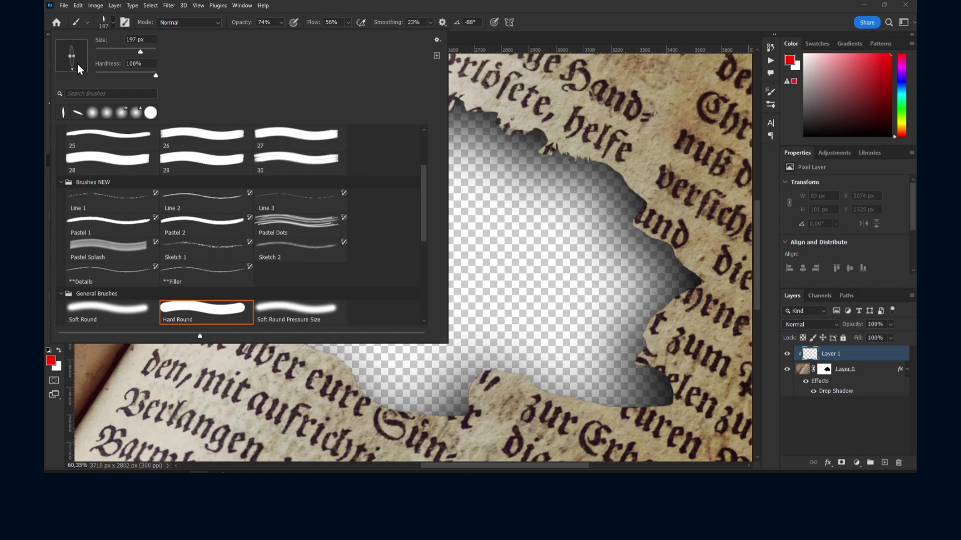
pyautogui.click(114, 306)
pyautogui.click(484, 211)
pyautogui.moveTo(339, 201)
pyautogui.mouseDown()
pyautogui.moveTo(322, 259)
pyautogui.moveTo(252, 292)
pyautogui.moveTo(263, 315)
pyautogui.moveTo(345, 326)
pyautogui.mouseUp()
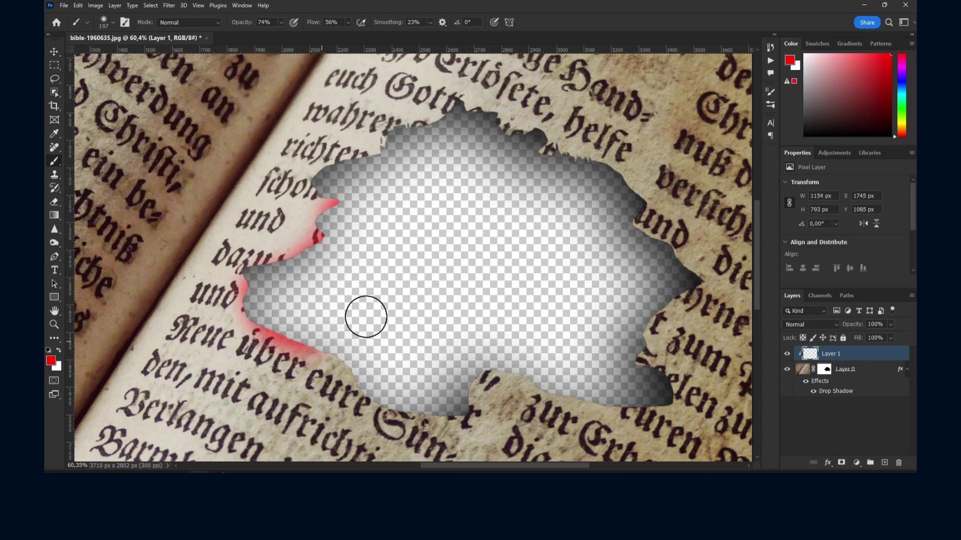
# - Choose darker reds and paint them around the entire edge of the hole
pyautogui.scroll(-5, 516, 165)
pyautogui.scroll(3, 555, 150)
pyautogui.moveTo(887, 64); pyautogui.dragTo(892, 94)
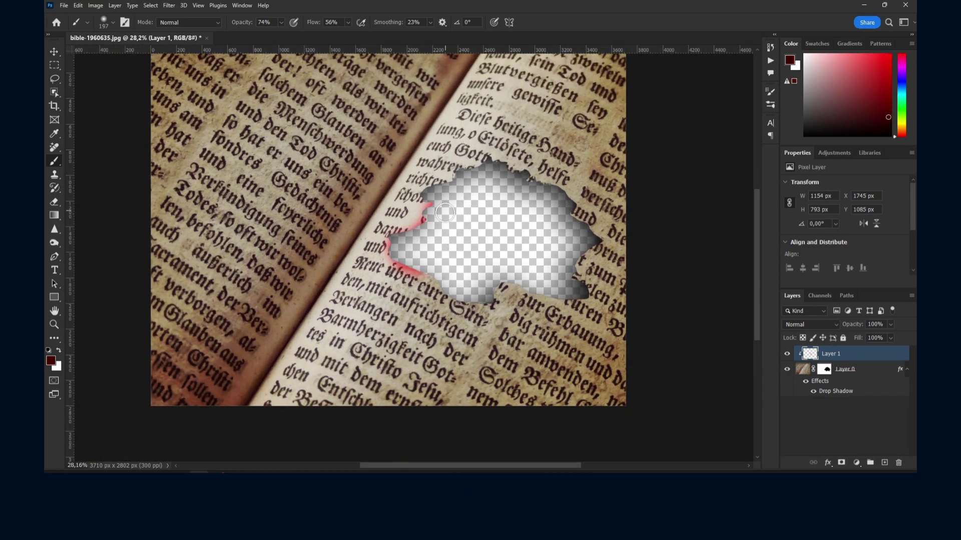
pyautogui.moveTo(436, 202); pyautogui.dragTo(435, 219)
pyautogui.moveTo(472, 186)
pyautogui.mouseDown()
pyautogui.moveTo(530, 173)
pyautogui.moveTo(579, 206)
pyautogui.moveTo(590, 231)
pyautogui.moveTo(584, 295)
pyautogui.moveTo(493, 287)
pyautogui.moveTo(490, 299)
pyautogui.moveTo(414, 280)
pyautogui.moveTo(381, 257)
pyautogui.moveTo(417, 227)
pyautogui.moveTo(423, 191)
pyautogui.mouseUp()
pyautogui.moveTo(893, 93); pyautogui.dragTo(893, 84)
pyautogui.moveTo(428, 206)
pyautogui.mouseDown()
pyautogui.moveTo(412, 227)
pyautogui.moveTo(458, 169)
pyautogui.moveTo(525, 172)
pyautogui.moveTo(586, 209)
pyautogui.moveTo(558, 197)
pyautogui.moveTo(592, 244)
pyautogui.moveTo(592, 282)
pyautogui.moveTo(570, 280)
pyautogui.moveTo(577, 294)
pyautogui.moveTo(506, 291)
pyautogui.moveTo(499, 304)
pyautogui.moveTo(477, 303)
pyautogui.moveTo(408, 263)
pyautogui.mouseUp()
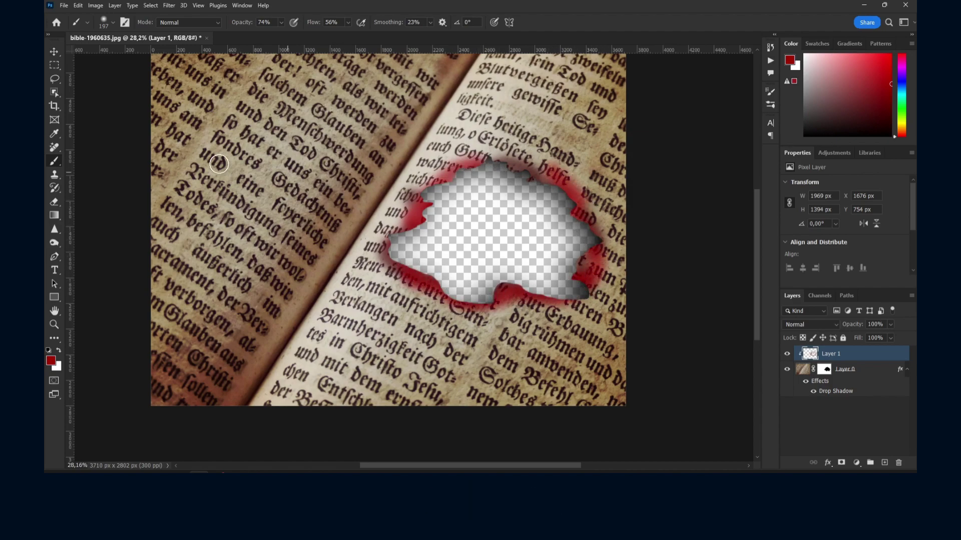
# - Smudge the red paint outward around the hole at 100% strength with Finger Painting on, and undo the last two strokes
pyautogui.press('j')
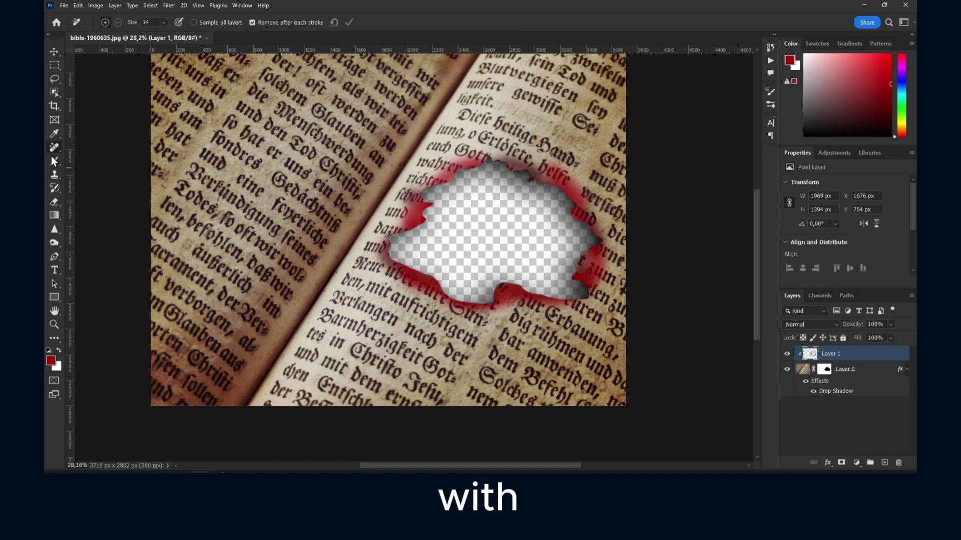
pyautogui.click(55, 228)
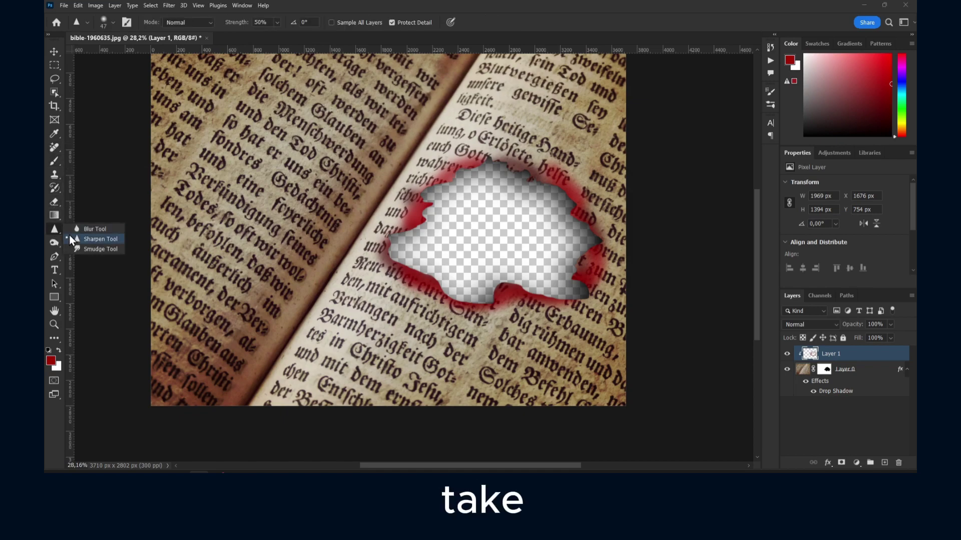
pyautogui.click(78, 249)
pyautogui.moveTo(431, 221)
pyautogui.mouseDown()
pyautogui.moveTo(396, 241)
pyautogui.moveTo(402, 249)
pyautogui.moveTo(437, 219)
pyautogui.moveTo(421, 244)
pyautogui.moveTo(443, 251)
pyautogui.moveTo(422, 241)
pyautogui.moveTo(429, 252)
pyautogui.moveTo(419, 251)
pyautogui.moveTo(470, 186)
pyautogui.moveTo(464, 175)
pyautogui.moveTo(499, 172)
pyautogui.mouseUp()
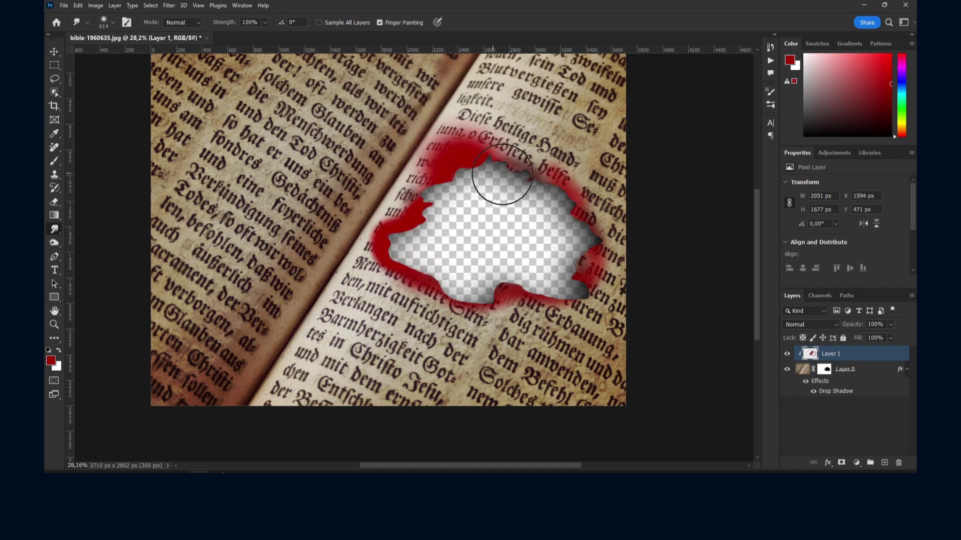
pyautogui.hotkey('ctrl', 'z')
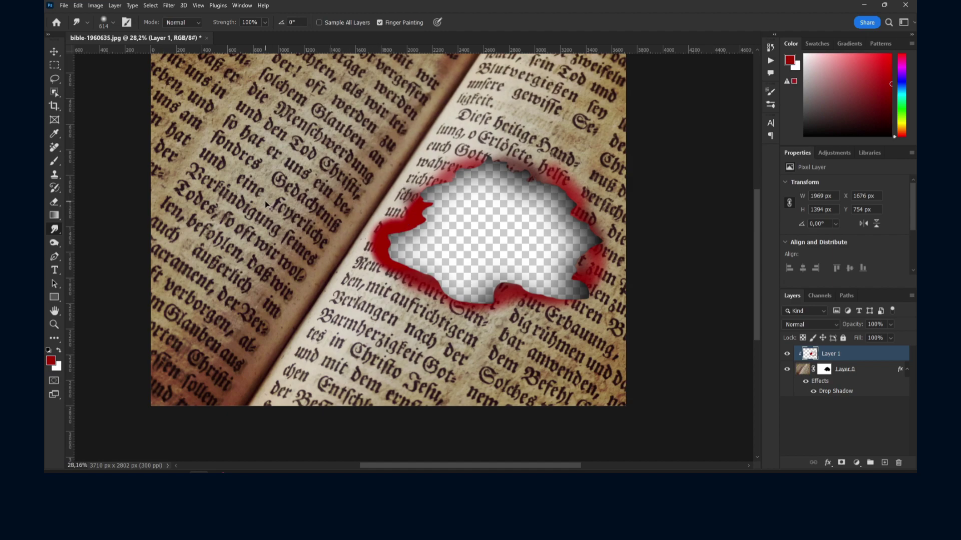
pyautogui.hotkey('ctrl', 'z')
# - Sharpen the hole's edge on the book layer's mask with the Sharpen tool at 50% strength
pyautogui.rightClick(55, 231)
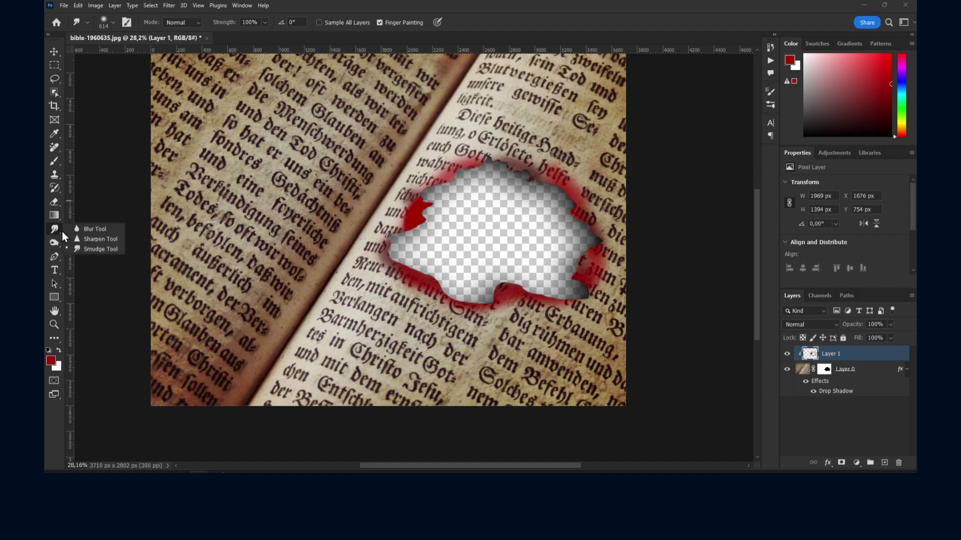
pyautogui.click(96, 239)
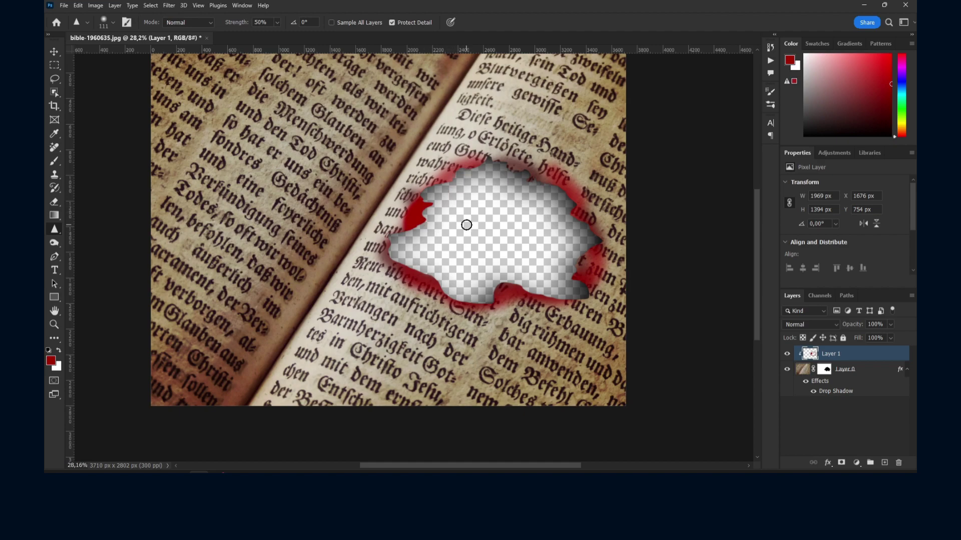
pyautogui.click(825, 371)
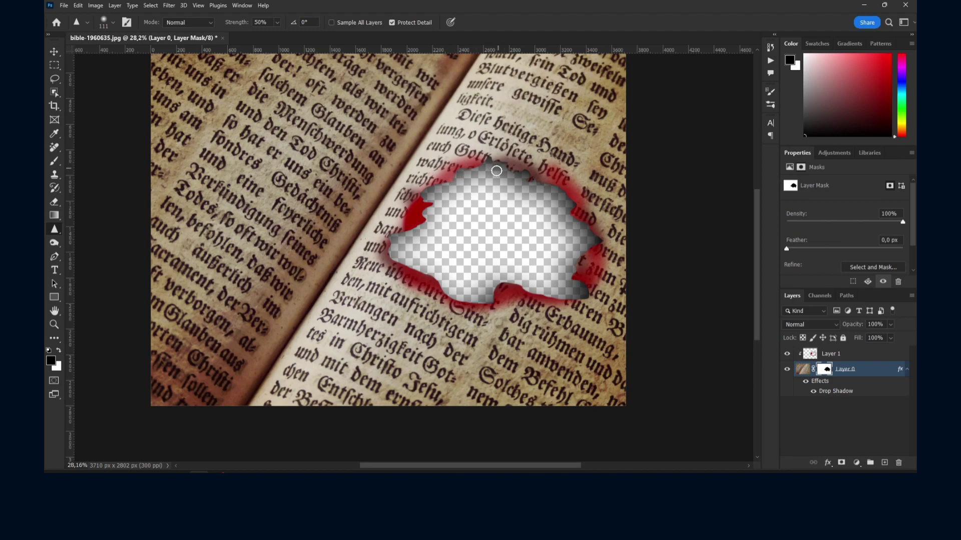
# - Paint black burn marks with the brush over the red rim of the hole on the clipped layer, undoing the last stroke
pyautogui.click(54, 161)
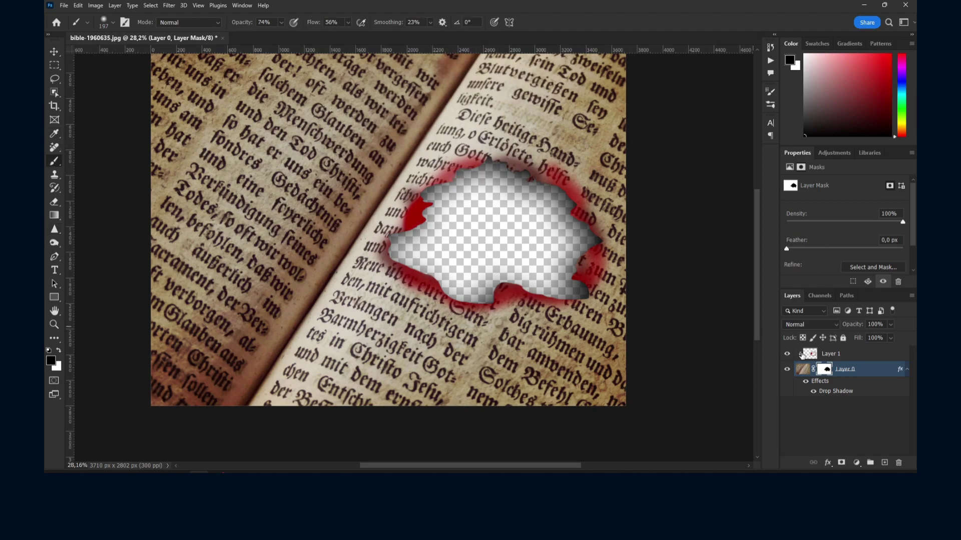
pyautogui.click(801, 356)
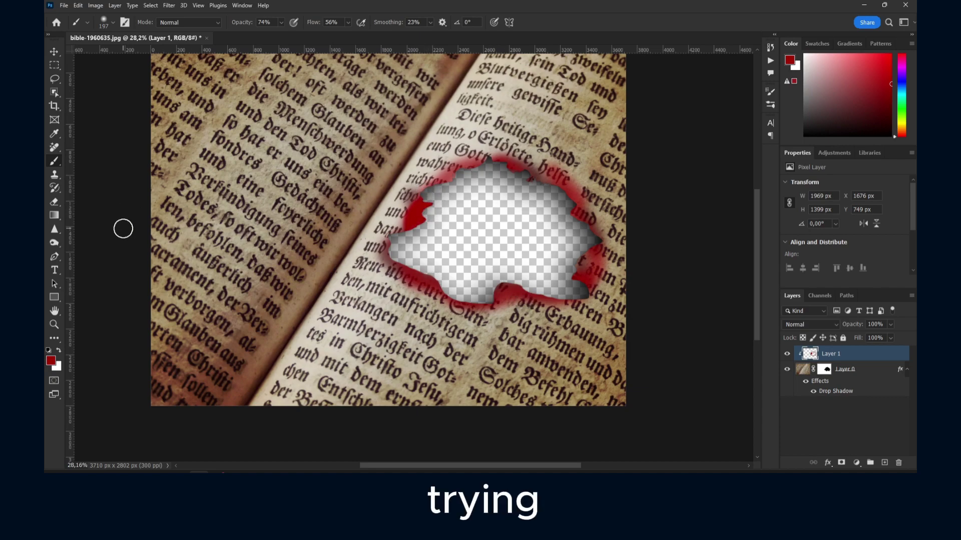
pyautogui.click(869, 123)
pyautogui.moveTo(869, 123); pyautogui.dragTo(882, 129)
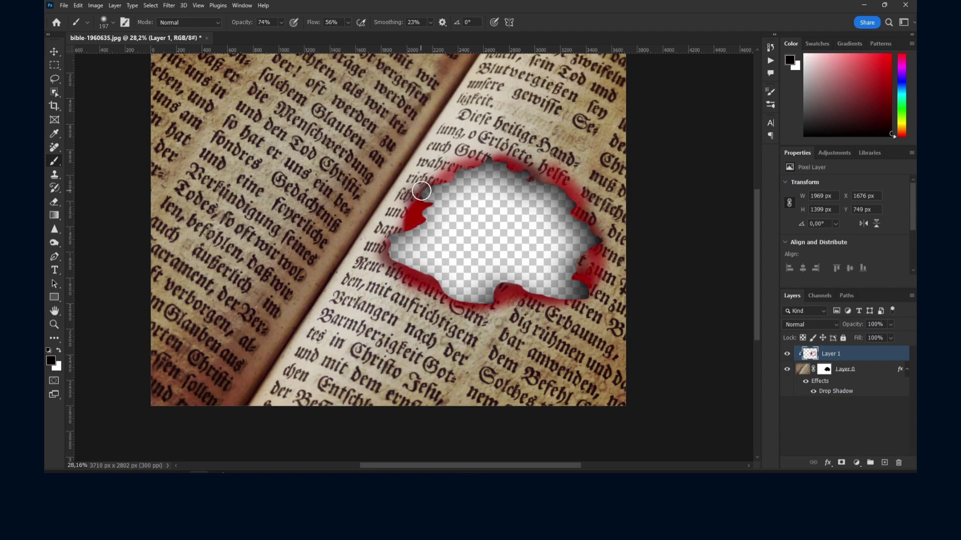
pyautogui.moveTo(484, 162); pyautogui.dragTo(560, 200)
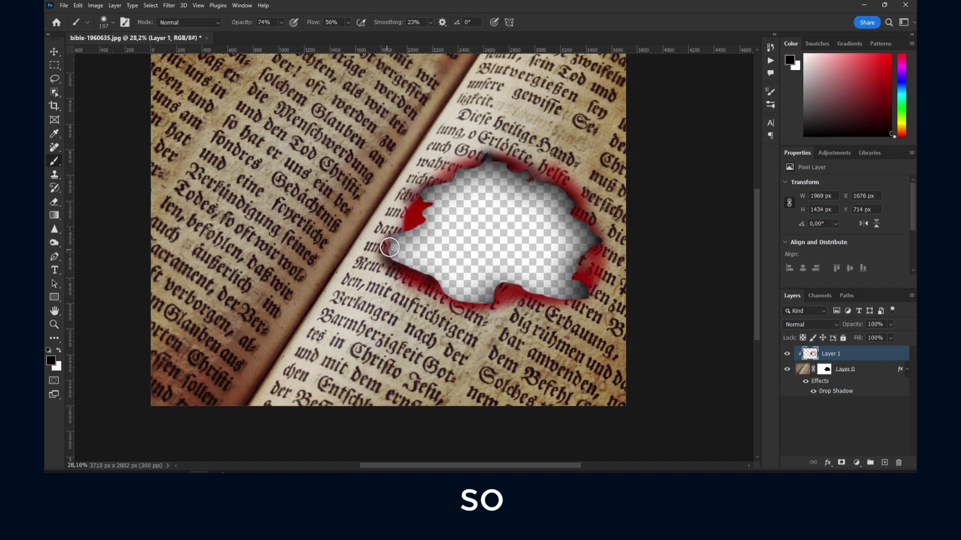
pyautogui.moveTo(428, 210); pyautogui.dragTo(424, 184)
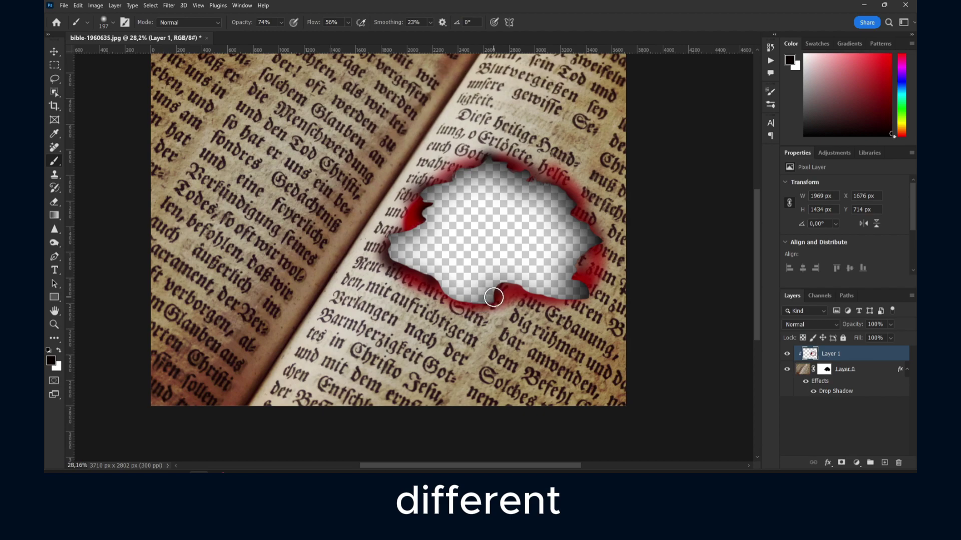
pyautogui.moveTo(587, 293); pyautogui.dragTo(574, 283)
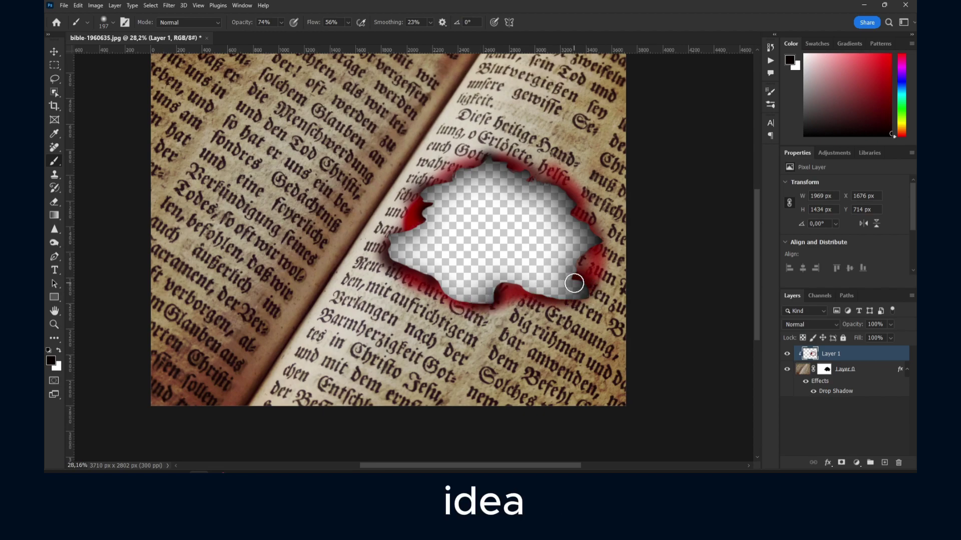
pyautogui.moveTo(413, 212); pyautogui.dragTo(407, 238)
pyautogui.hotkey('ctrl', 'z')
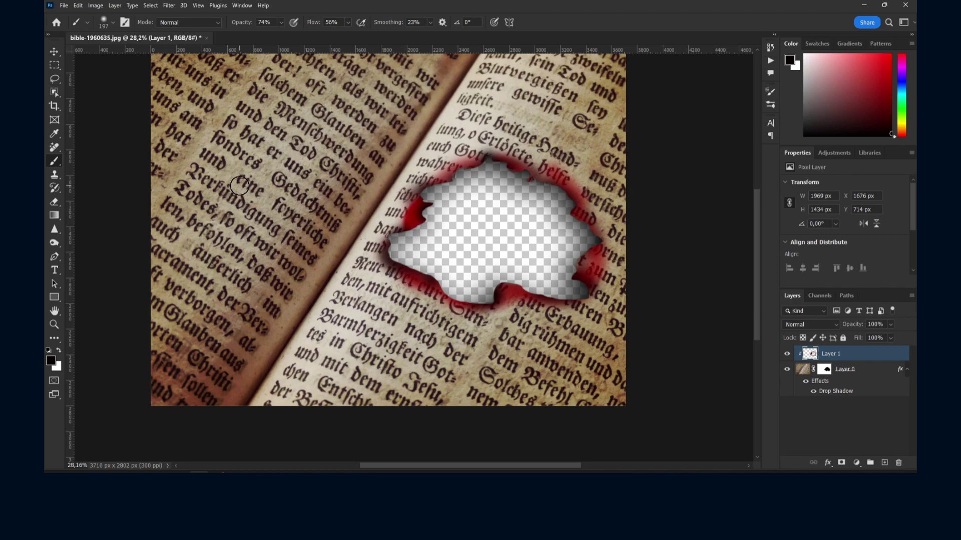
pyautogui.scroll(-5, 450, 210)
pyautogui.scroll(3, 450, 202)
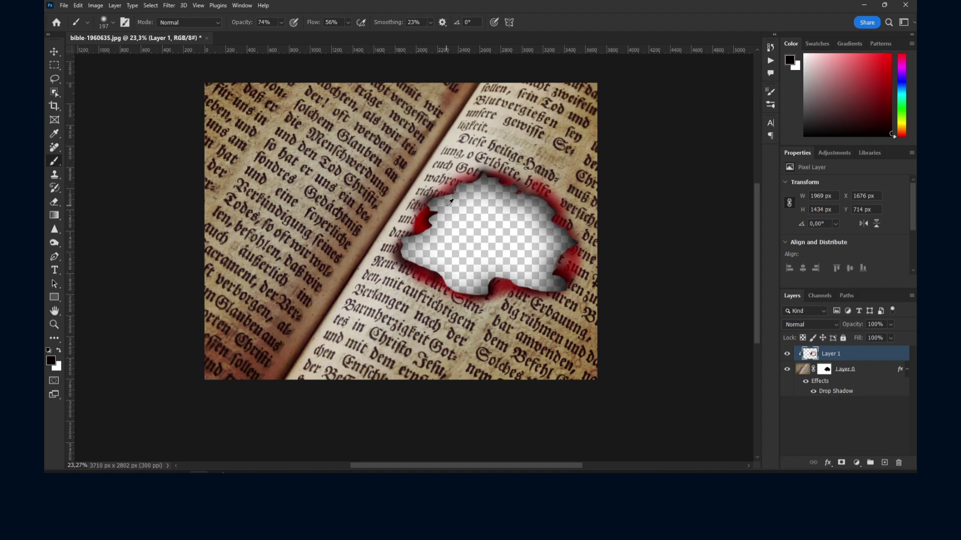